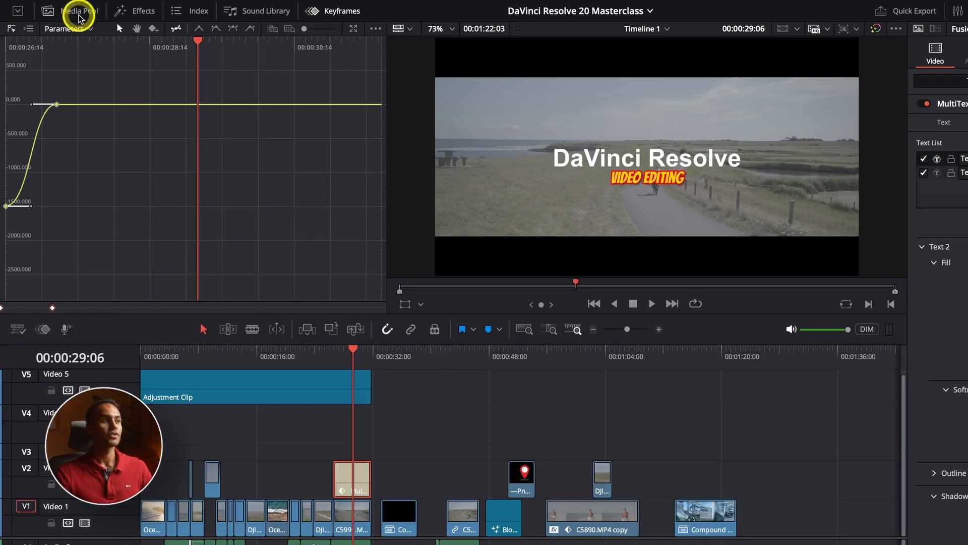
Step: Place the Center Reveal Fusion title on the Video 2 track above the ocean clip
{"action": "left_click", "coordinate": [75, 10]}
{"action": "left_click", "coordinate": [146, 11]}
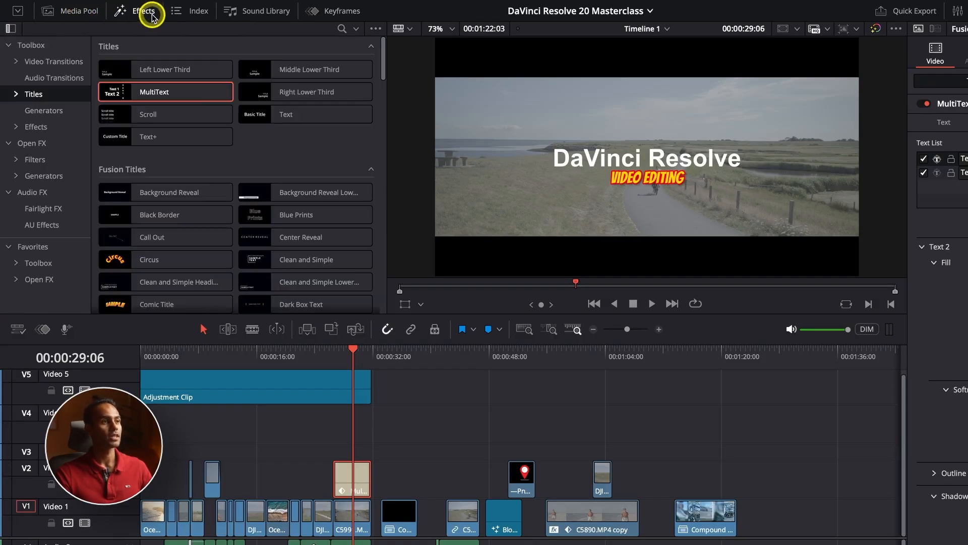
{"action": "scroll", "coordinate": [252, 143], "scroll_direction": "down", "scroll_amount": 1}
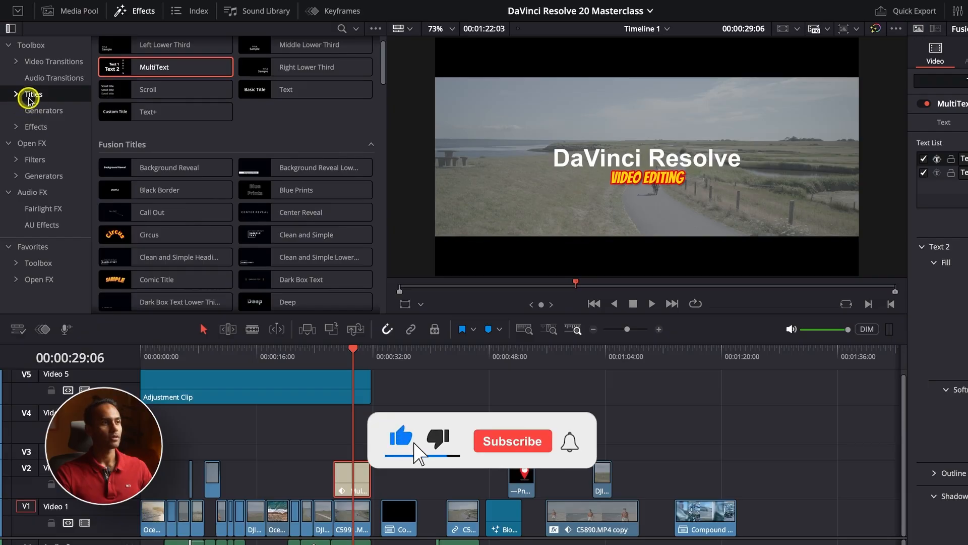
{"action": "scroll", "coordinate": [146, 130], "scroll_direction": "down", "scroll_amount": 2}
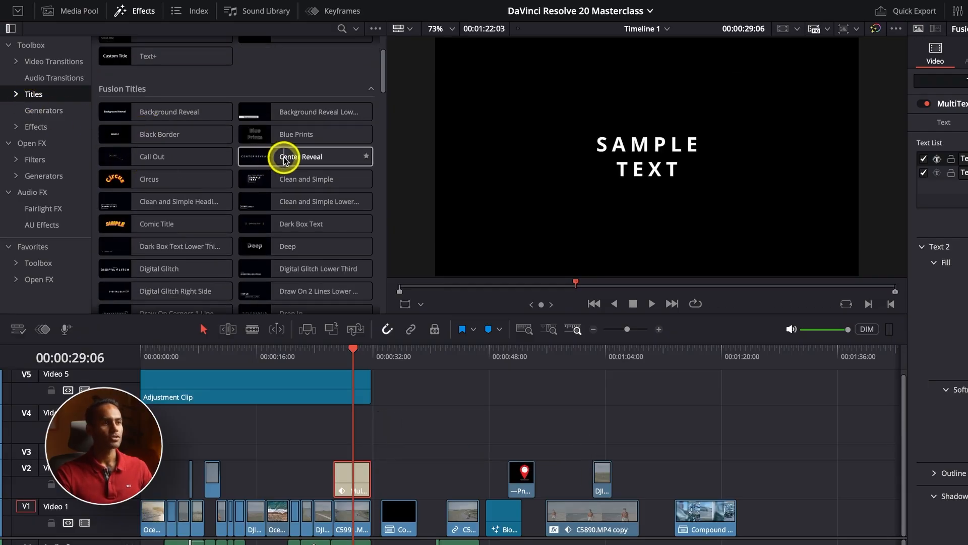
{"action": "left_click_drag", "start_coordinate": [249, 157], "coordinate": [270, 483]}
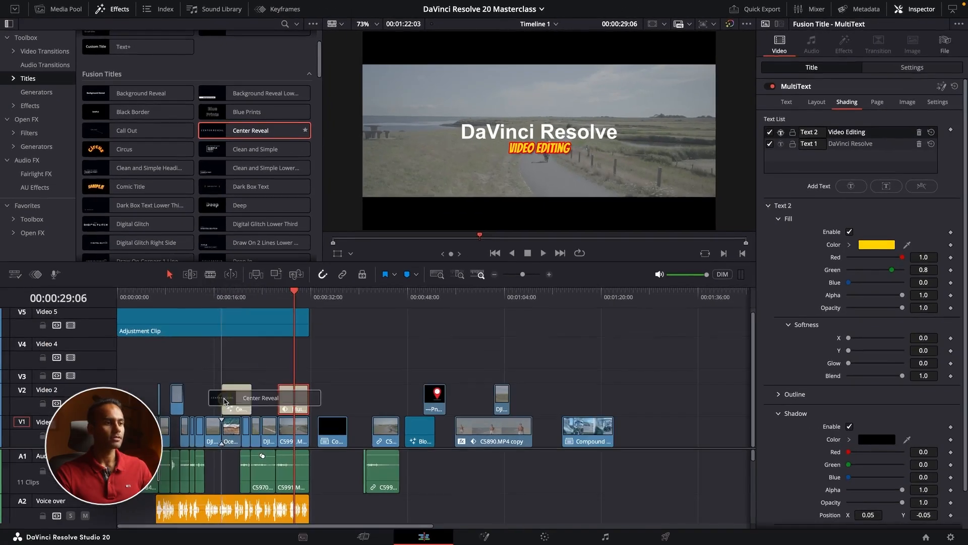
{"action": "left_click_drag", "start_coordinate": [225, 402], "coordinate": [225, 399]}
Step: Play back the Center Reveal title from its start with the timeline zoomed in
{"action": "left_click", "coordinate": [223, 295]}
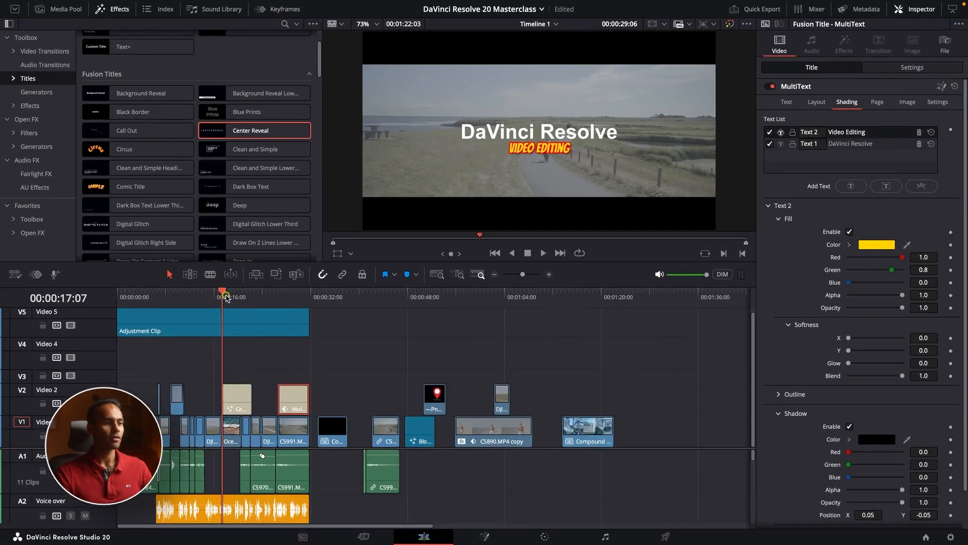
{"action": "key", "text": "space"}
{"action": "key", "text": "super+equal"}
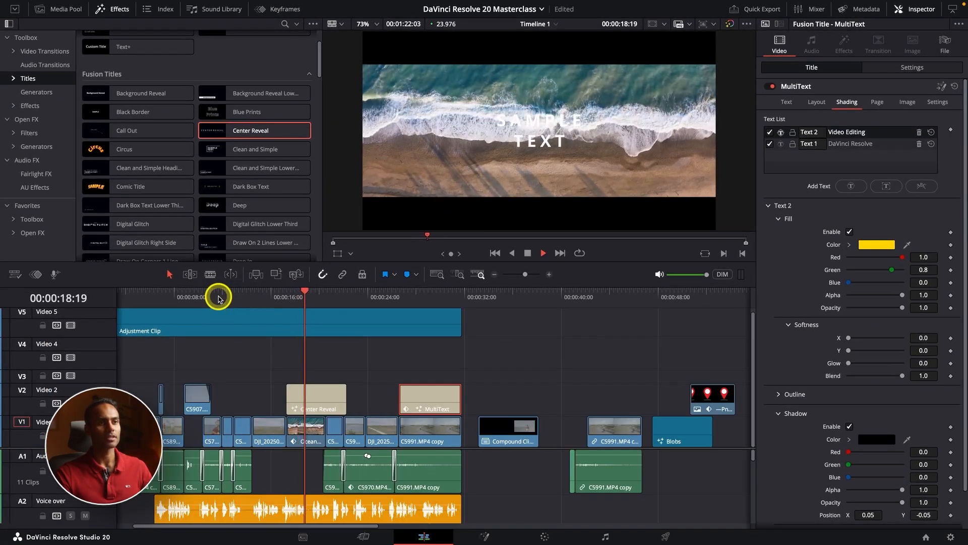
{"action": "key", "text": "space"}
Step: Change the text color of the Center Reveal title to red
{"action": "left_click", "coordinate": [325, 401]}
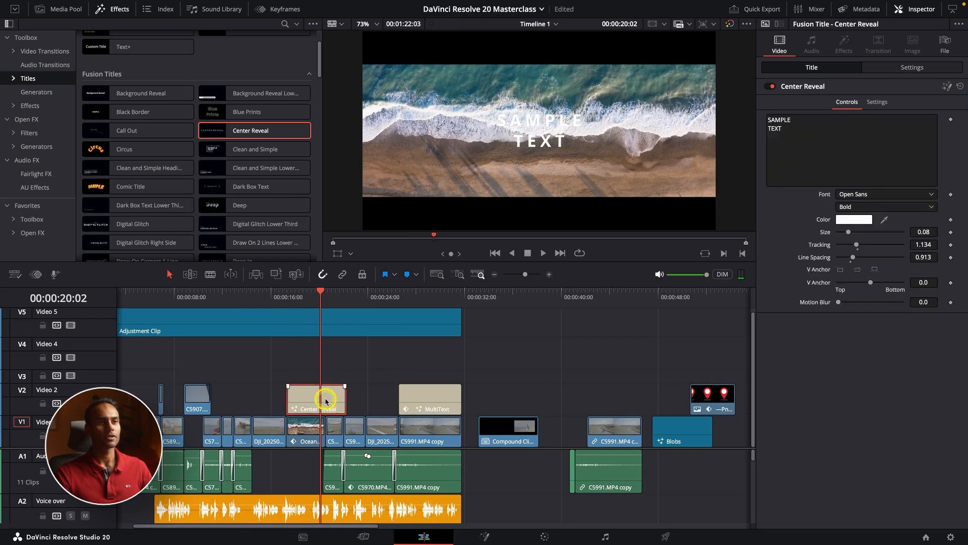
{"action": "left_click", "coordinate": [859, 220]}
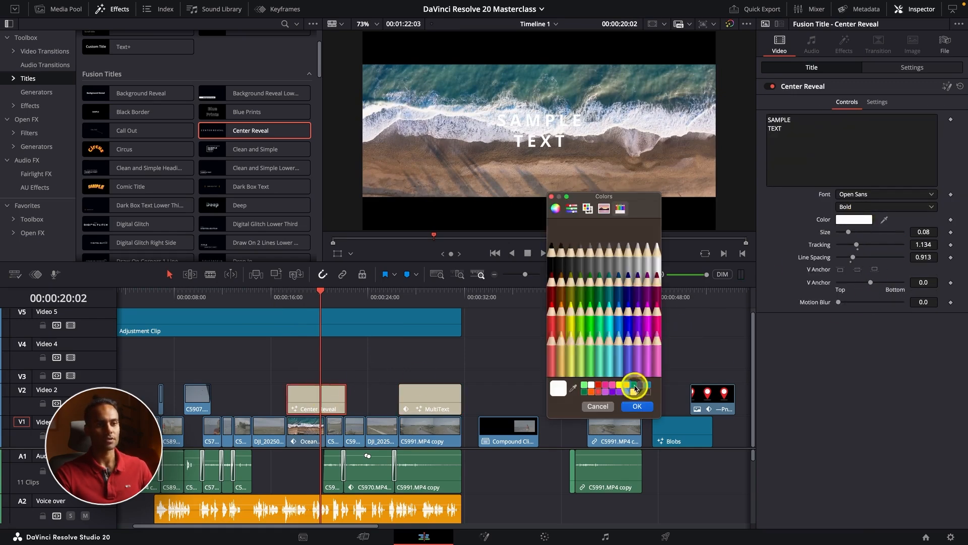
{"action": "left_click", "coordinate": [596, 389]}
{"action": "left_click", "coordinate": [637, 406]}
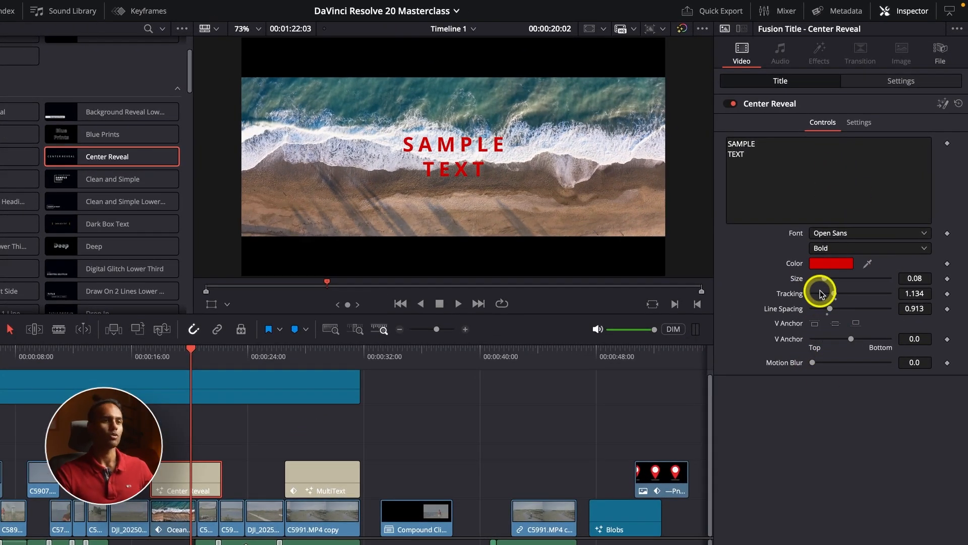
{"action": "left_click", "coordinate": [857, 124]}
{"action": "left_click", "coordinate": [822, 122]}
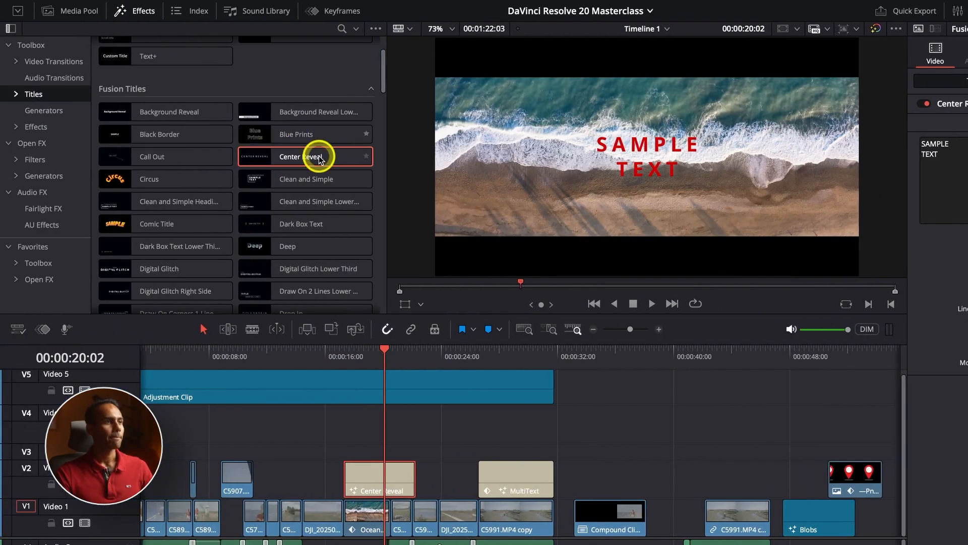
Step: Search the effects library for "drop" and widen the search beyond the current folder
{"action": "left_click", "coordinate": [126, 15]}
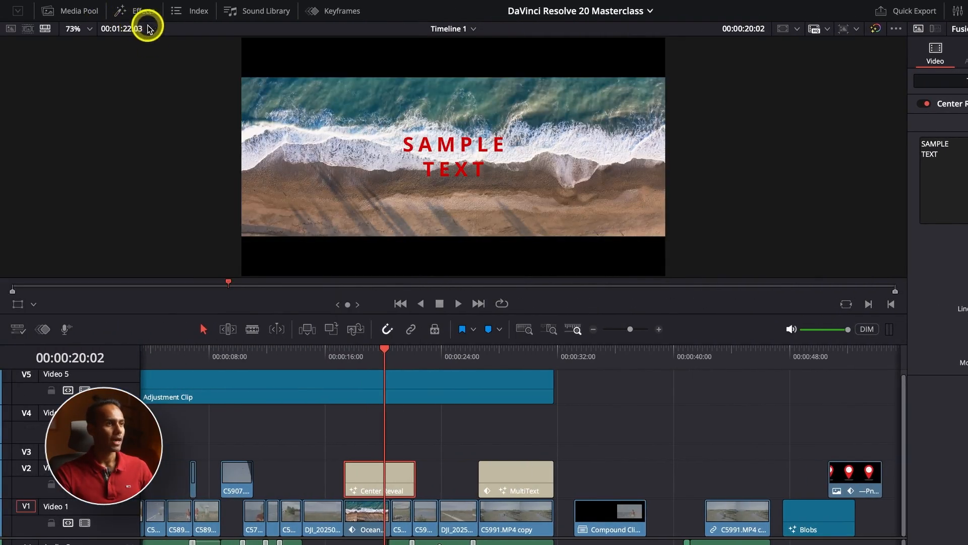
{"action": "left_click", "coordinate": [143, 13]}
{"action": "left_click", "coordinate": [339, 29]}
{"action": "type", "text": "d"}
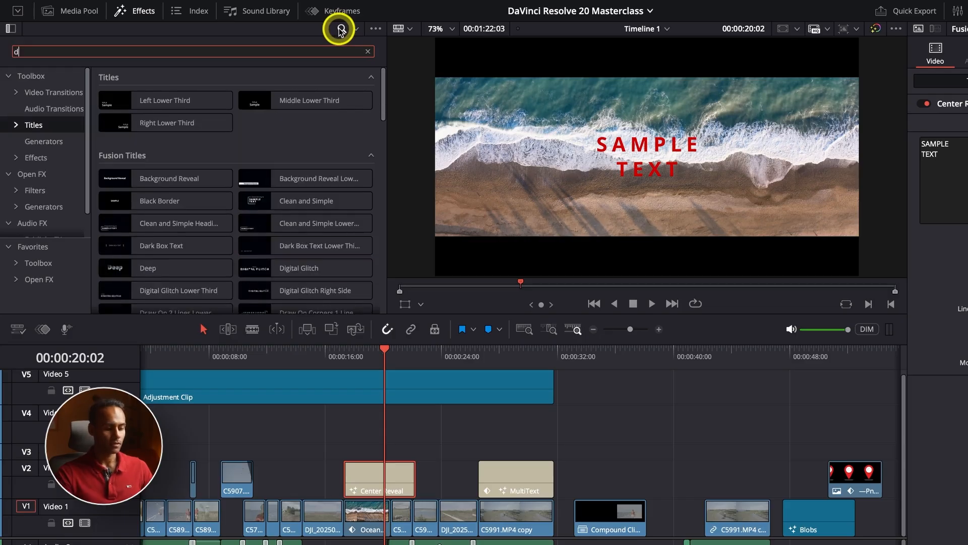
{"action": "type", "text": "rop"}
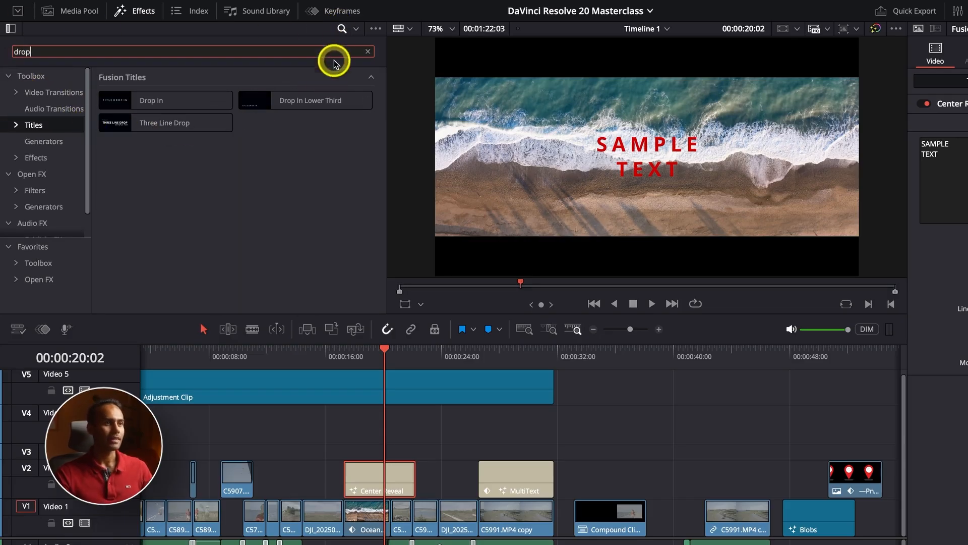
{"action": "left_click", "coordinate": [357, 32]}
{"action": "left_click", "coordinate": [386, 45]}
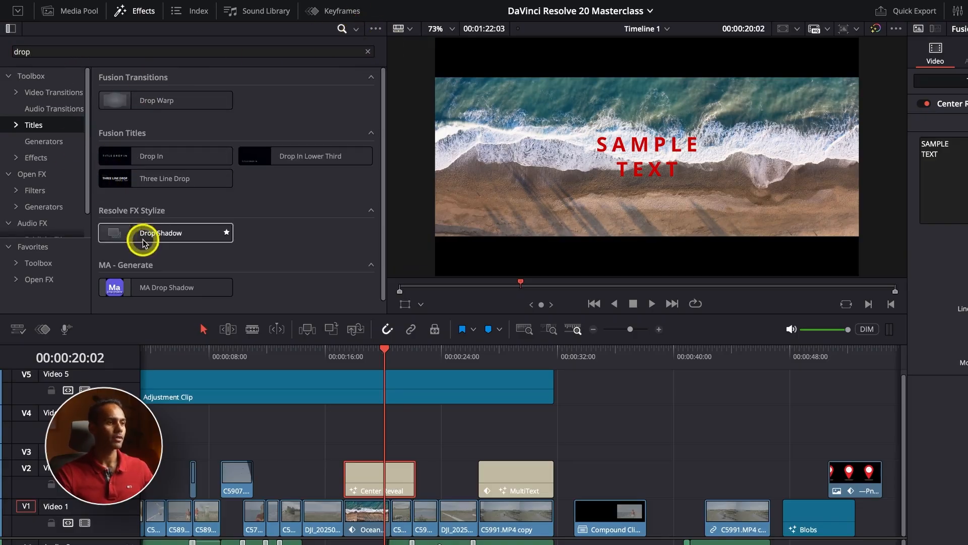
Step: Apply the Resolve FX Drop Shadow effect to the Center Reveal title on Video 2
{"action": "left_click", "coordinate": [124, 95]}
{"action": "left_click", "coordinate": [147, 233]}
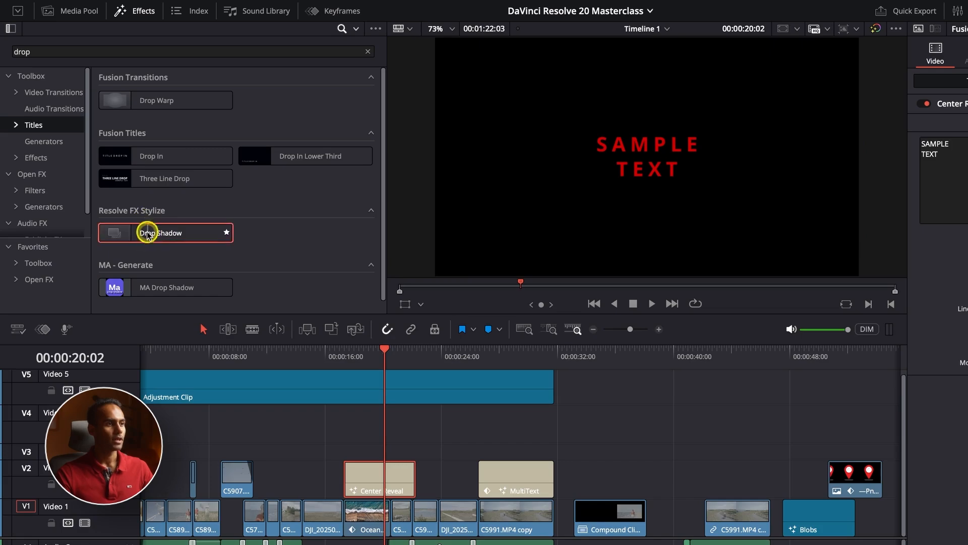
{"action": "left_click_drag", "start_coordinate": [146, 233], "coordinate": [367, 479]}
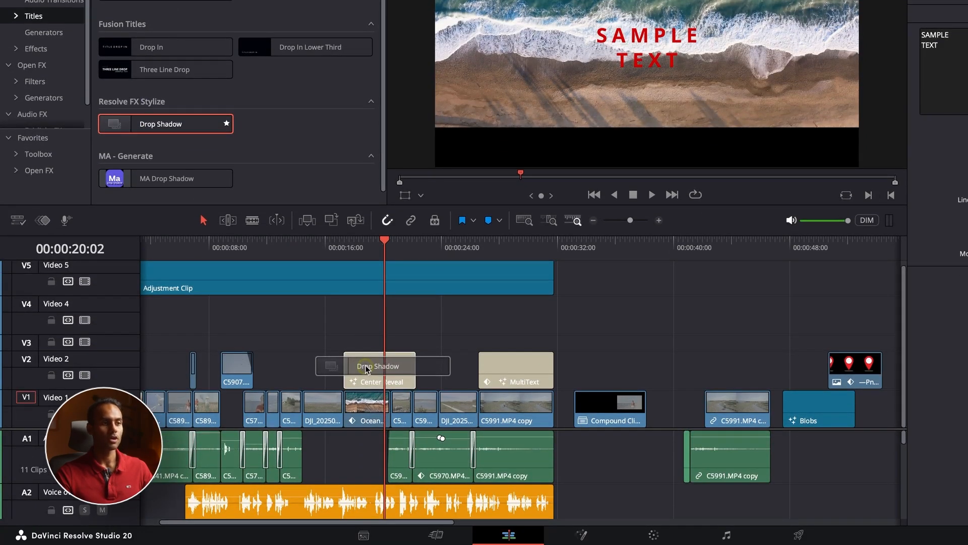
{"action": "left_click_drag", "start_coordinate": [367, 369], "coordinate": [368, 366]}
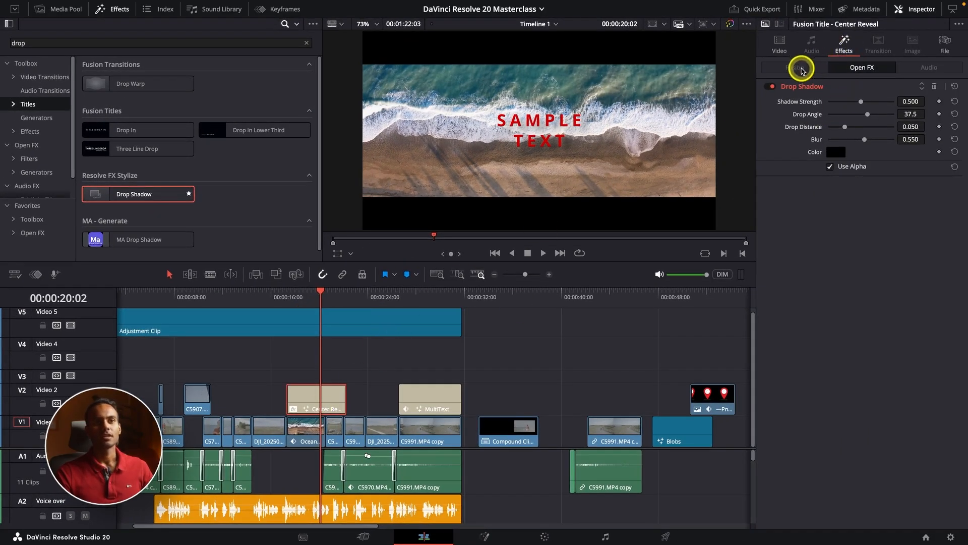
Step: Set the title's drop shadow to strength 1.000, blur 0.372 and drop distance 0.008, and adjust its drop angle
{"action": "left_click", "coordinate": [780, 44]}
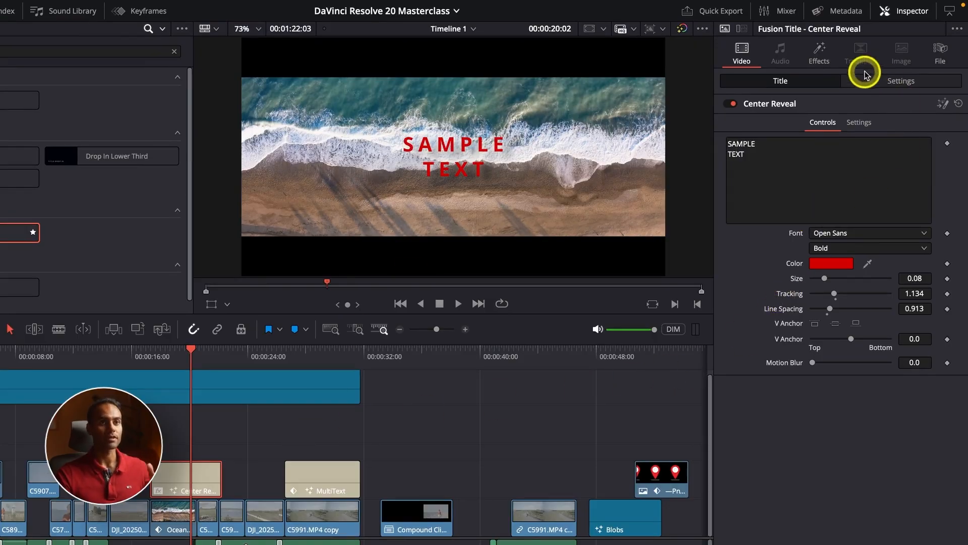
{"action": "left_click", "coordinate": [819, 55]}
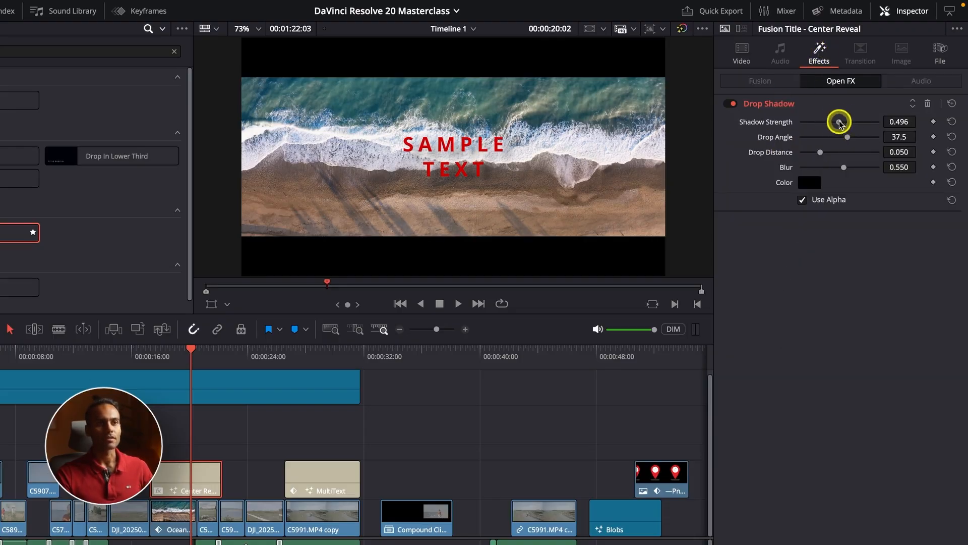
{"action": "left_click_drag", "start_coordinate": [839, 122], "coordinate": [923, 119]}
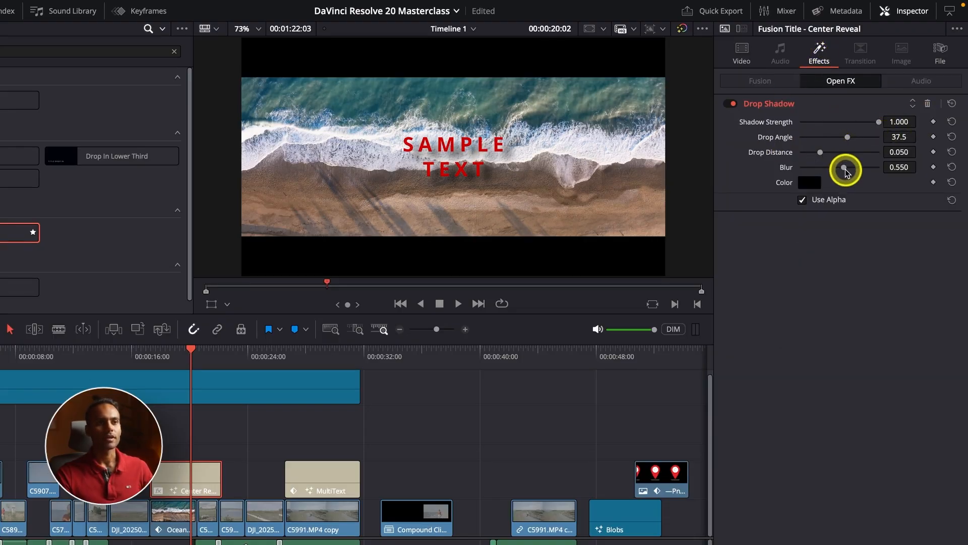
{"action": "left_click_drag", "start_coordinate": [846, 172], "coordinate": [833, 171]}
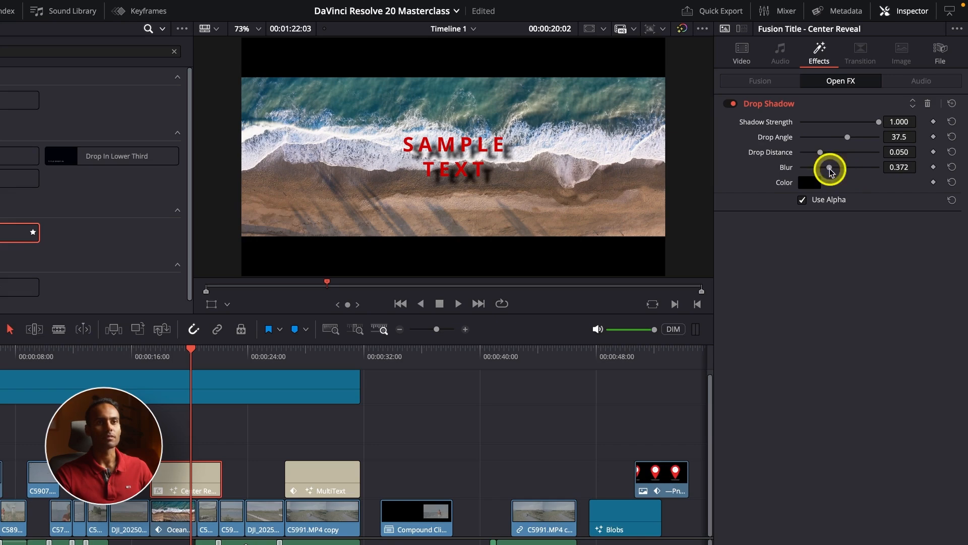
{"action": "left_click_drag", "start_coordinate": [849, 138], "coordinate": [804, 157]}
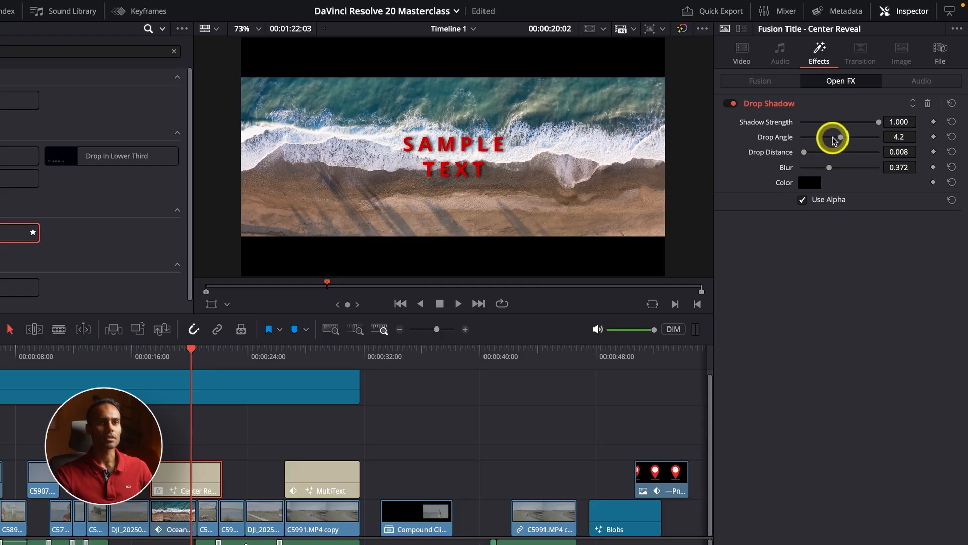
{"action": "left_click_drag", "start_coordinate": [845, 143], "coordinate": [859, 140]}
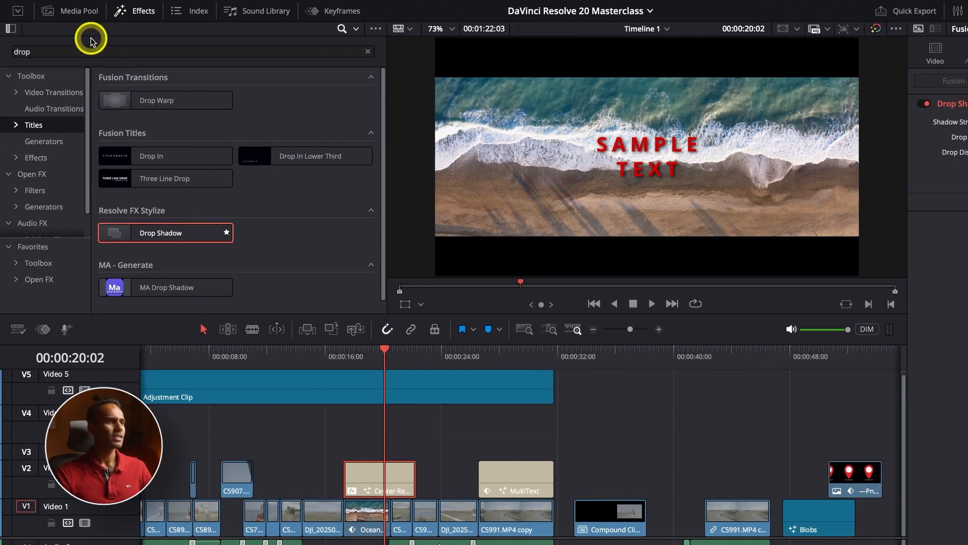
Step: Clear the effects search, place the Comic Title on Video 2 at 00:00:11:23 before the Center Reveal title, and play it back
{"action": "left_click", "coordinate": [367, 51]}
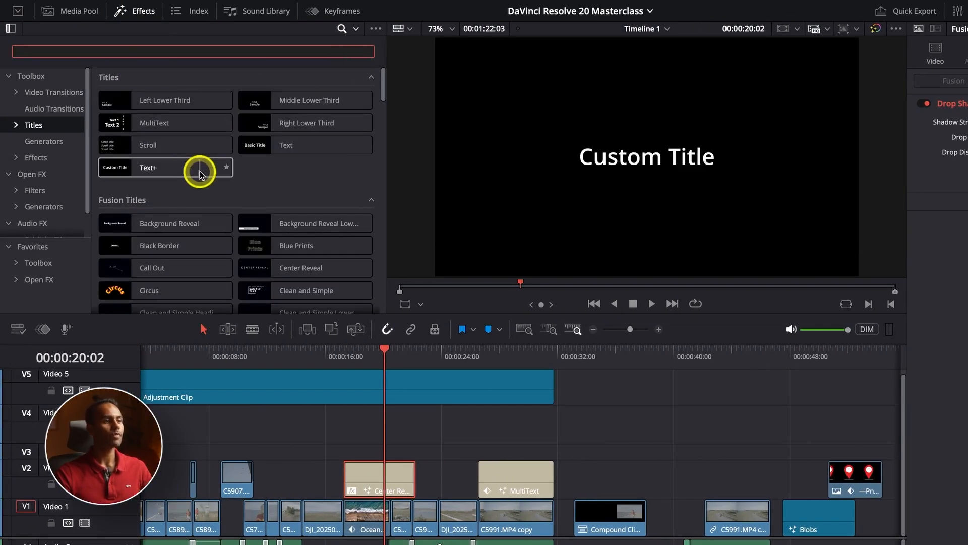
{"action": "scroll", "coordinate": [200, 175], "scroll_direction": "down", "scroll_amount": 1}
{"action": "scroll", "coordinate": [200, 179], "scroll_direction": "down", "scroll_amount": 4}
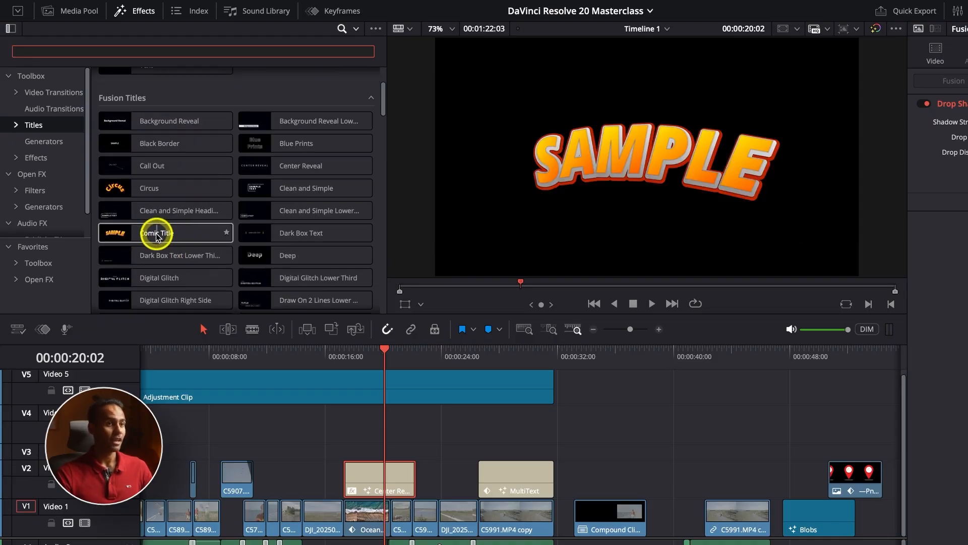
{"action": "left_click_drag", "start_coordinate": [156, 237], "coordinate": [270, 487]}
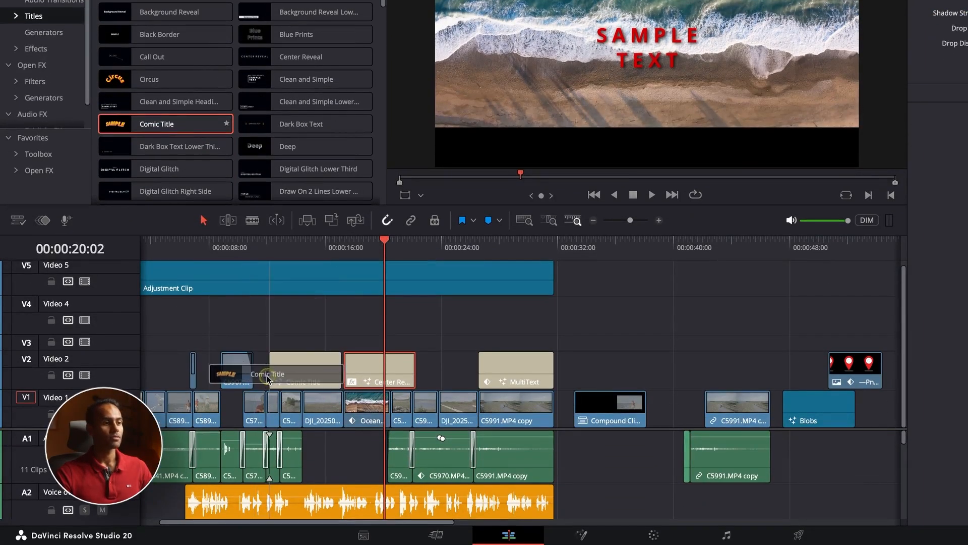
{"action": "left_click_drag", "start_coordinate": [267, 379], "coordinate": [268, 379]}
{"action": "left_click", "coordinate": [267, 244]}
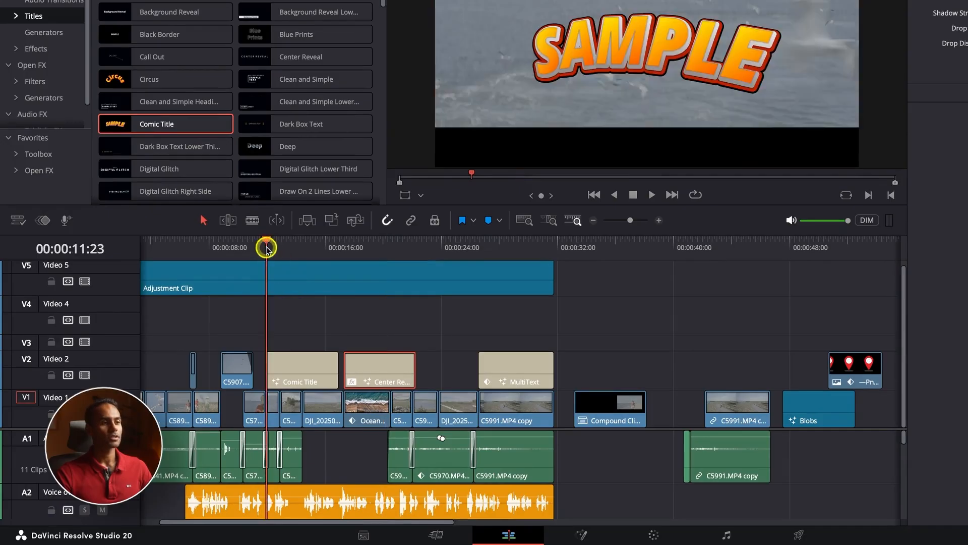
{"action": "key", "text": "space"}
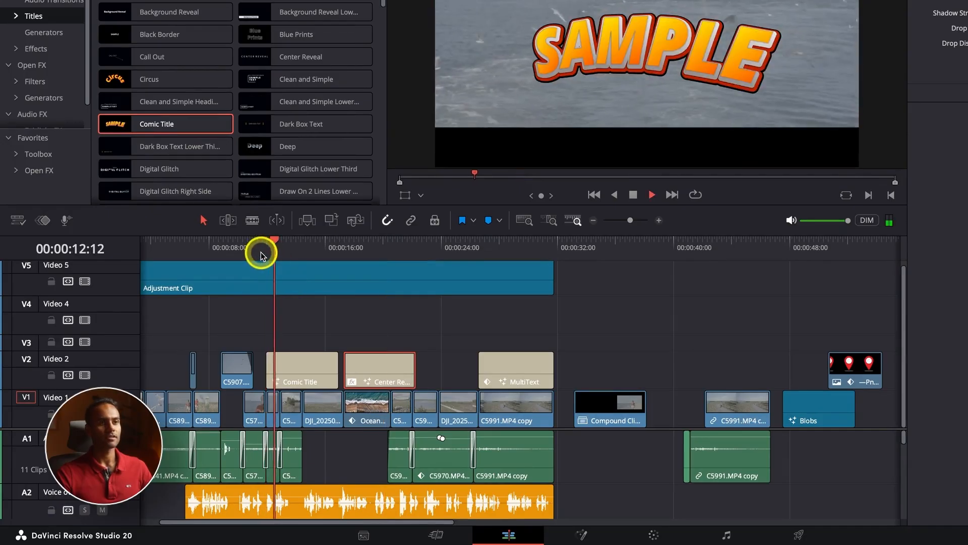
Step: Change the Comic Title's text to "TEST"
{"action": "left_click", "coordinate": [298, 363]}
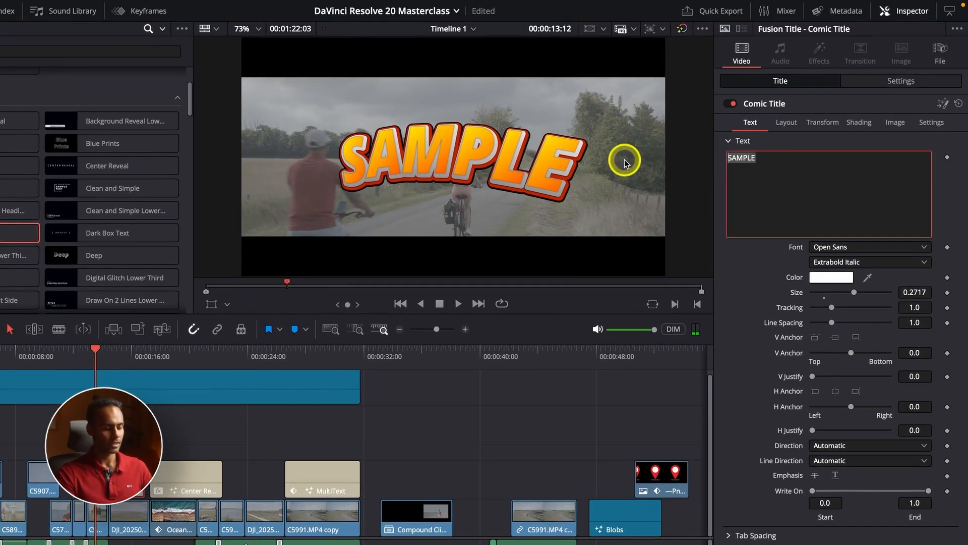
{"action": "type", "text": "TEEST"}
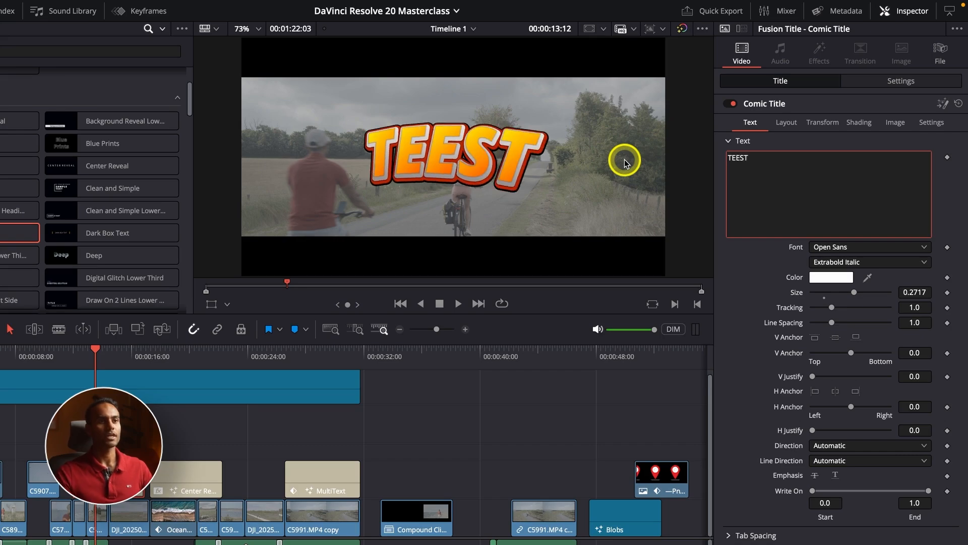
{"action": "key", "text": "BackSpace"}
{"action": "key", "text": "BackSpace"}
{"action": "type", "text": "ST"}
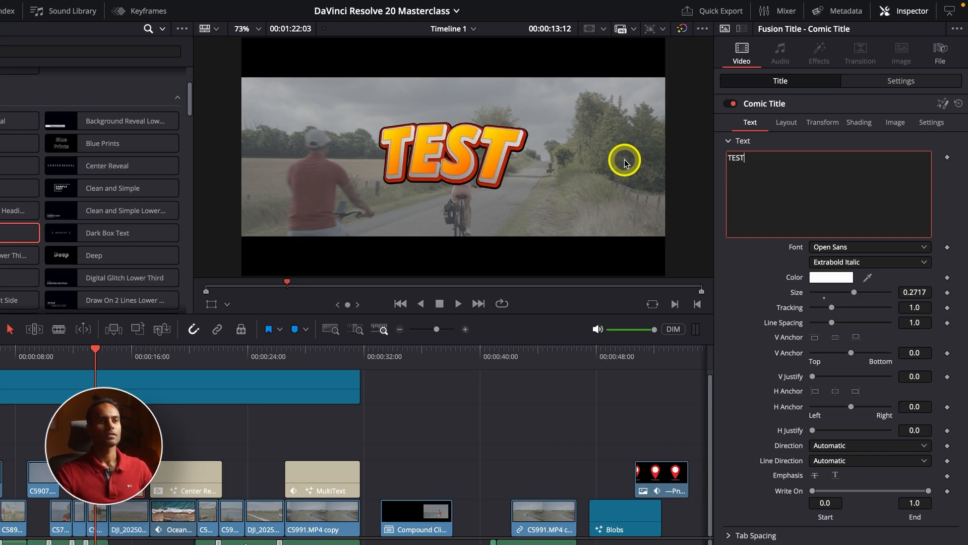
Step: Move the playhead to the start of the Comic Title at 00:00:11:23 and select that title clip
{"action": "left_click", "coordinate": [339, 420]}
{"action": "left_click", "coordinate": [69, 360]}
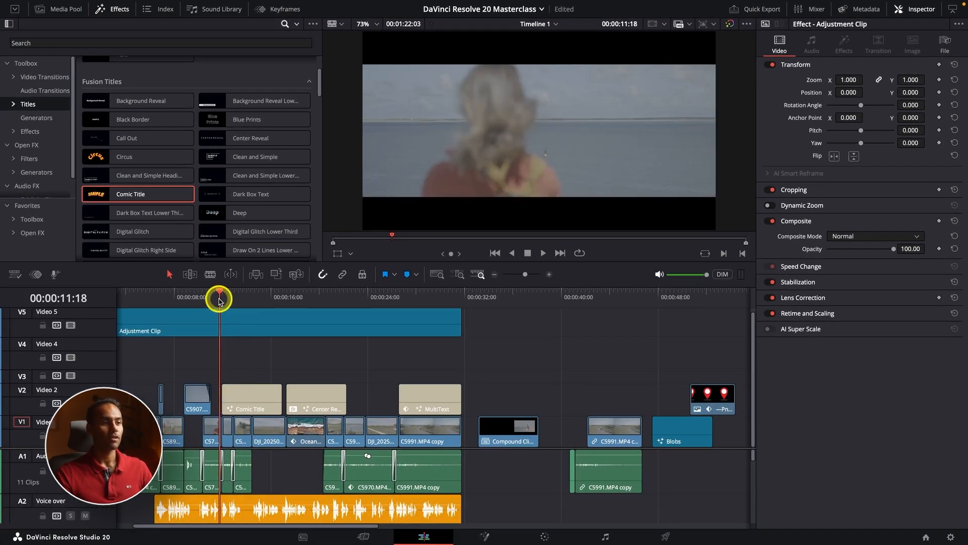
{"action": "left_click_drag", "start_coordinate": [69, 360], "coordinate": [76, 359]}
{"action": "left_click_drag", "start_coordinate": [224, 300], "coordinate": [222, 301]}
{"action": "left_click", "coordinate": [241, 396]}
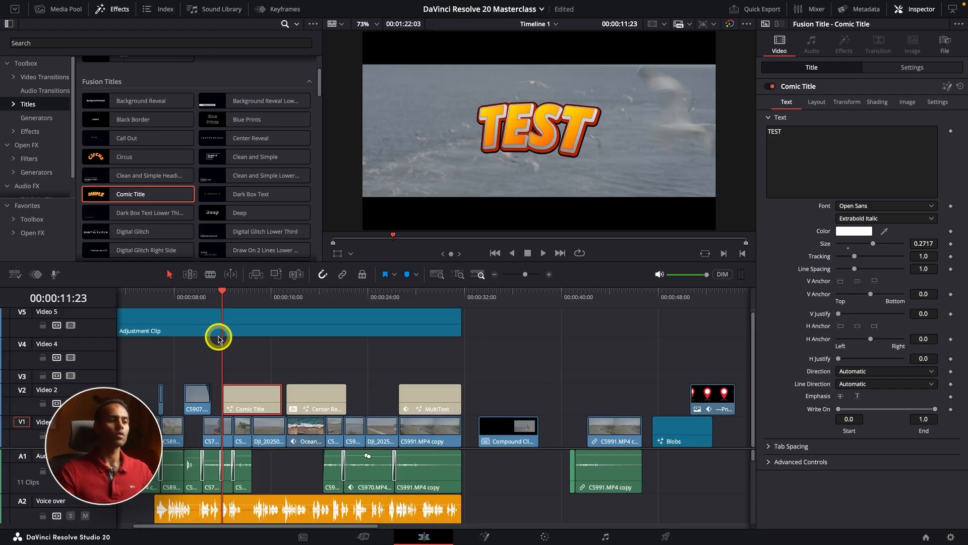
{"action": "mouse_move", "coordinate": [413, 298]}
{"action": "left_mouse_down"}
{"action": "mouse_move", "coordinate": [399, 299]}
{"action": "mouse_move", "coordinate": [410, 302]}
{"action": "left_mouse_up"}
{"action": "left_click_drag", "start_coordinate": [214, 295], "coordinate": [222, 297]}
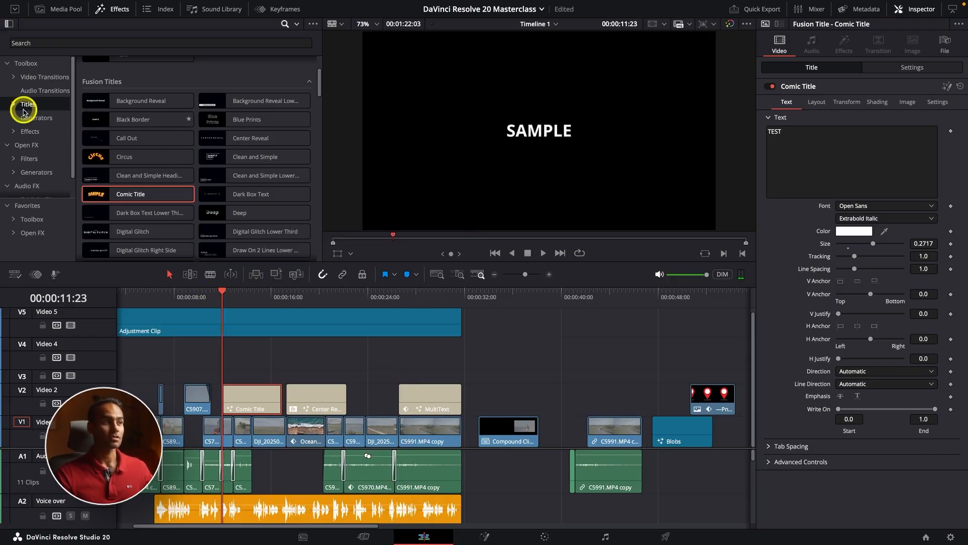
Step: Browse the video transitions from the dissolves to the Fusion transitions, previewing the Push transition along the way
{"action": "left_click", "coordinate": [47, 133]}
{"action": "scroll", "coordinate": [101, 188], "scroll_direction": "up", "scroll_amount": 3}
{"action": "left_click", "coordinate": [41, 78]}
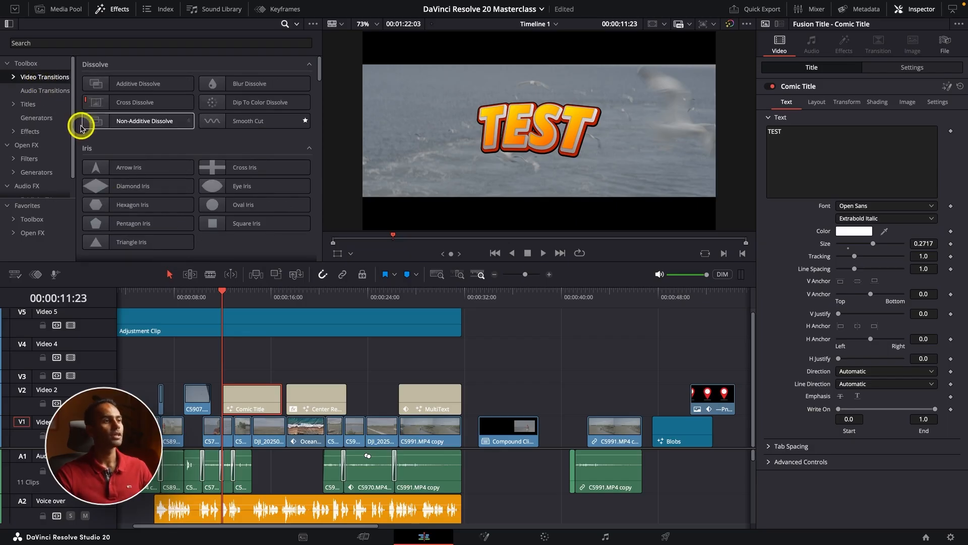
{"action": "scroll", "coordinate": [81, 135], "scroll_direction": "down", "scroll_amount": 3}
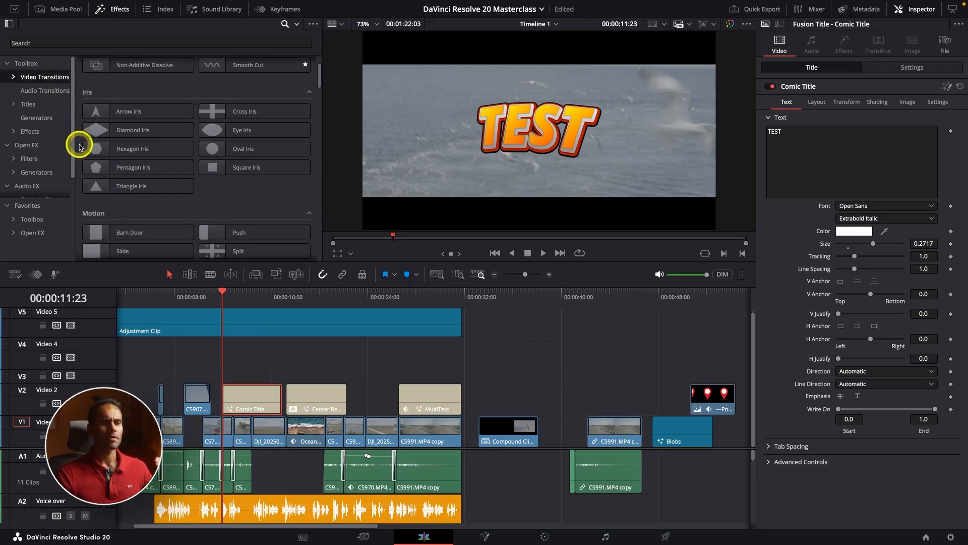
{"action": "scroll", "coordinate": [79, 145], "scroll_direction": "down", "scroll_amount": 2}
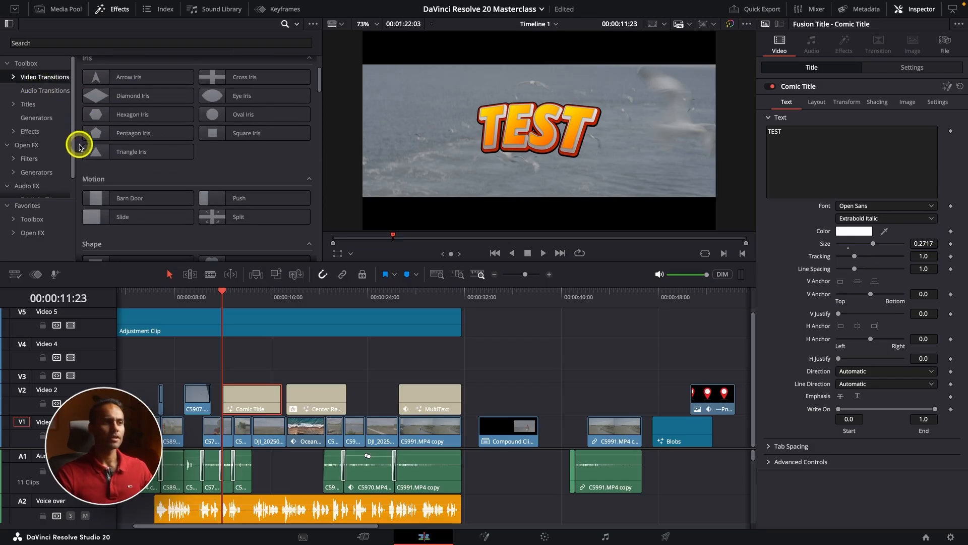
{"action": "mouse_move", "coordinate": [226, 199]}
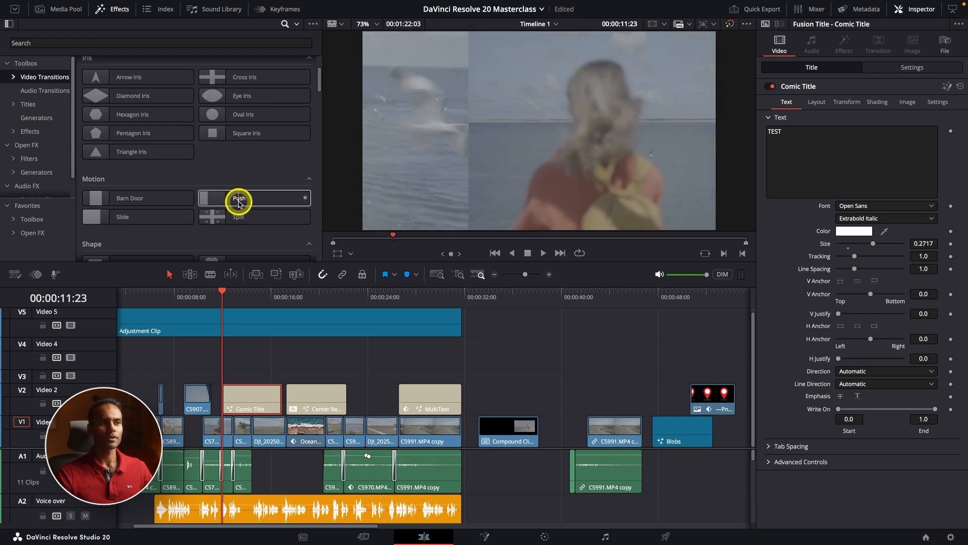
{"action": "scroll", "coordinate": [81, 171], "scroll_direction": "down", "scroll_amount": 9}
{"action": "scroll", "coordinate": [78, 175], "scroll_direction": "down", "scroll_amount": 10}
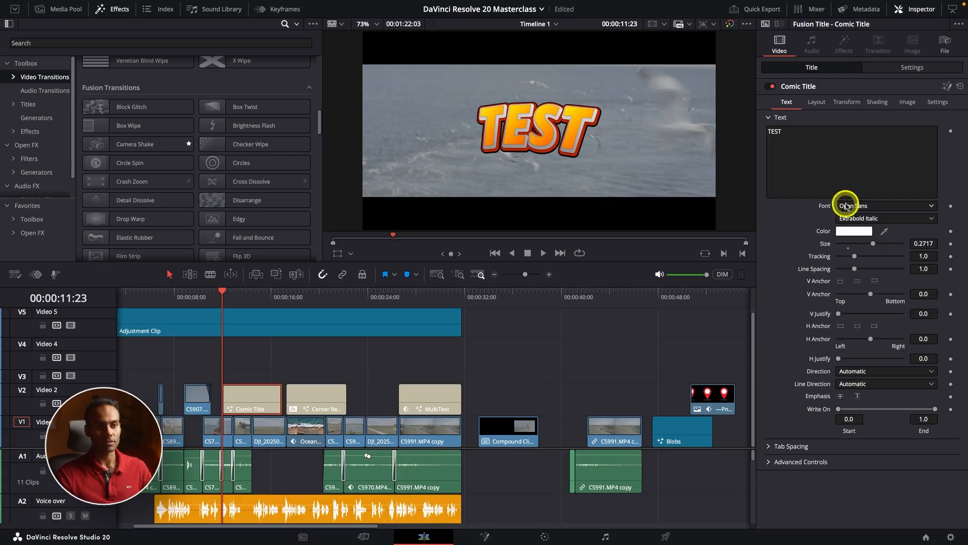
Step: Move the location pin image on Video 2 back to 00:00:42:04 above the C5991.MP4 copy clip and scrub through its entrance
{"action": "left_click", "coordinate": [707, 303]}
{"action": "left_click_drag", "start_coordinate": [711, 398], "coordinate": [610, 400]}
{"action": "left_click", "coordinate": [589, 305]}
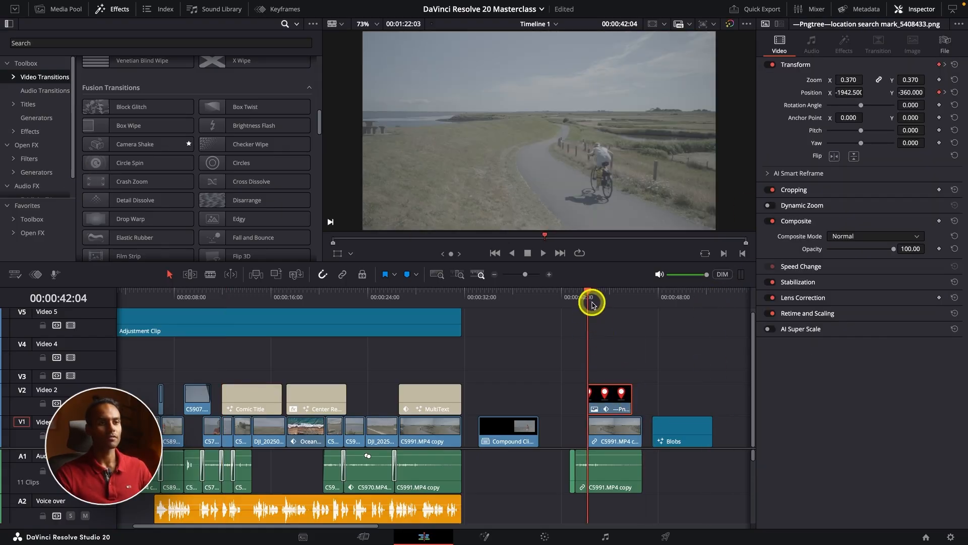
{"action": "left_click_drag", "start_coordinate": [592, 302], "coordinate": [604, 297]}
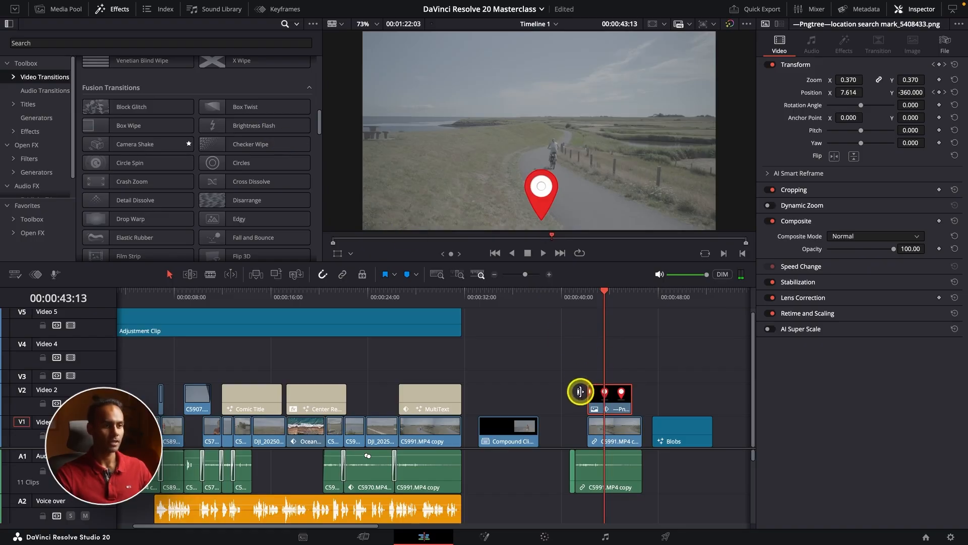
Step: Apply the Elastic Rubber Fusion transition to the start of the Comic Title at 00:00:11:23 and select that transition
{"action": "left_click_drag", "start_coordinate": [222, 303], "coordinate": [225, 303]}
{"action": "left_click", "coordinate": [249, 395]}
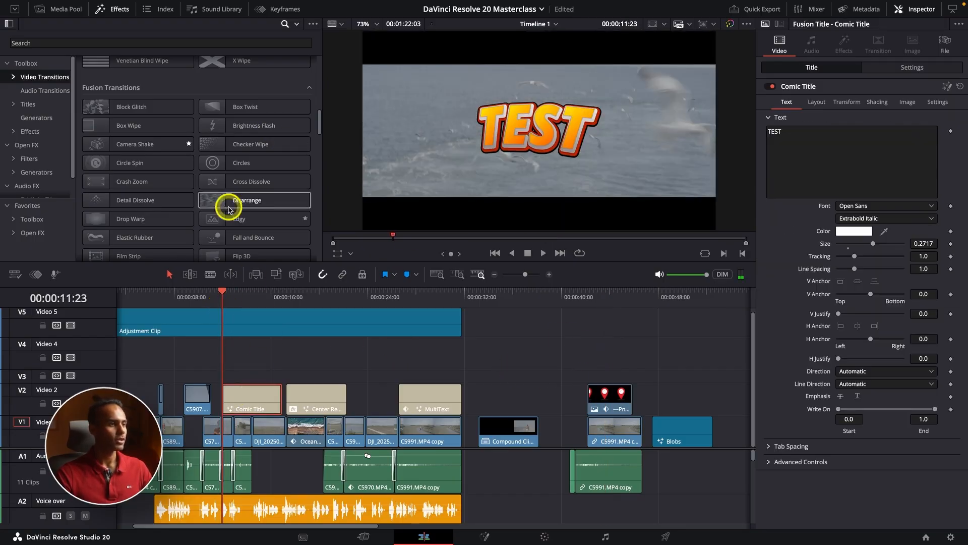
{"action": "scroll", "coordinate": [202, 124], "scroll_direction": "down", "scroll_amount": 2}
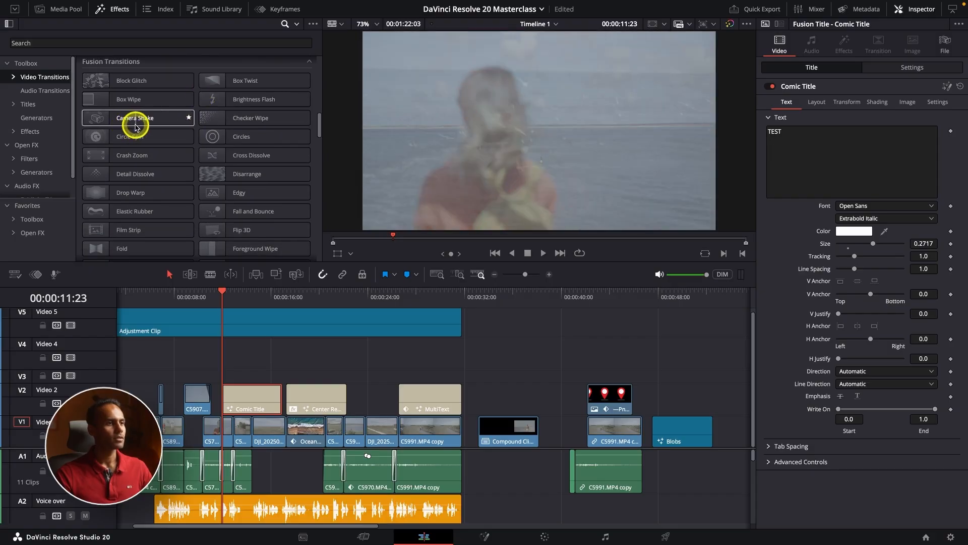
{"action": "scroll", "coordinate": [135, 126], "scroll_direction": "down", "scroll_amount": 1}
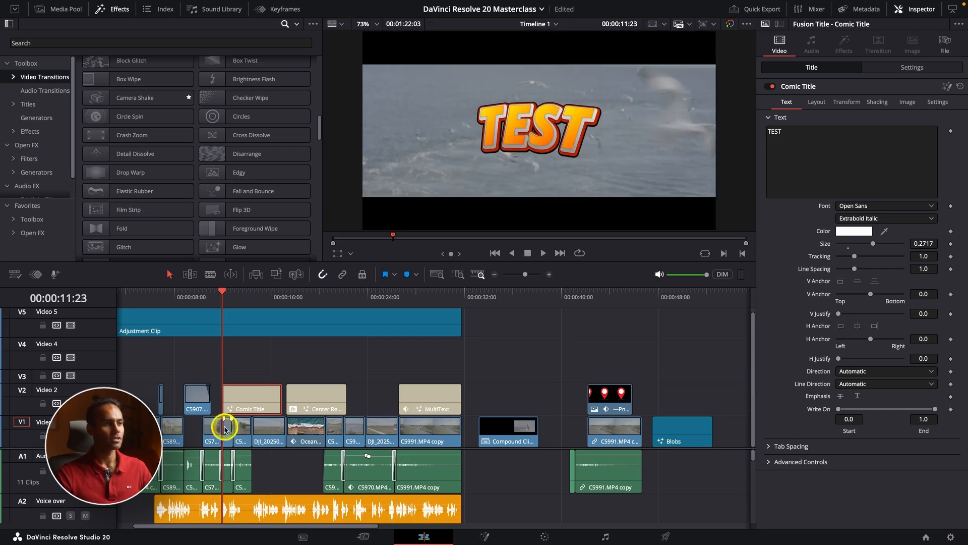
{"action": "left_click_drag", "start_coordinate": [115, 190], "coordinate": [233, 396]}
{"action": "key", "text": "super+equal"}
{"action": "key", "text": "super+equal"}
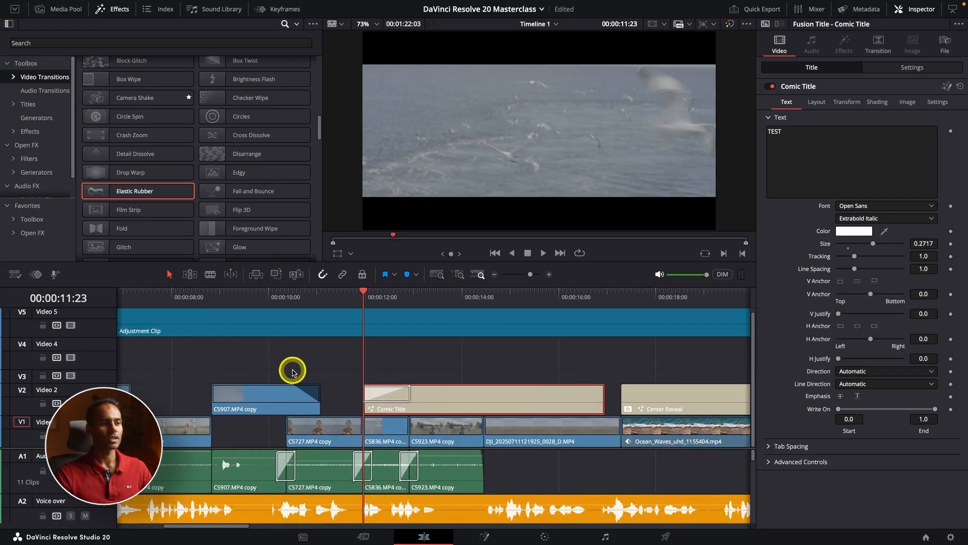
{"action": "left_click", "coordinate": [380, 401]}
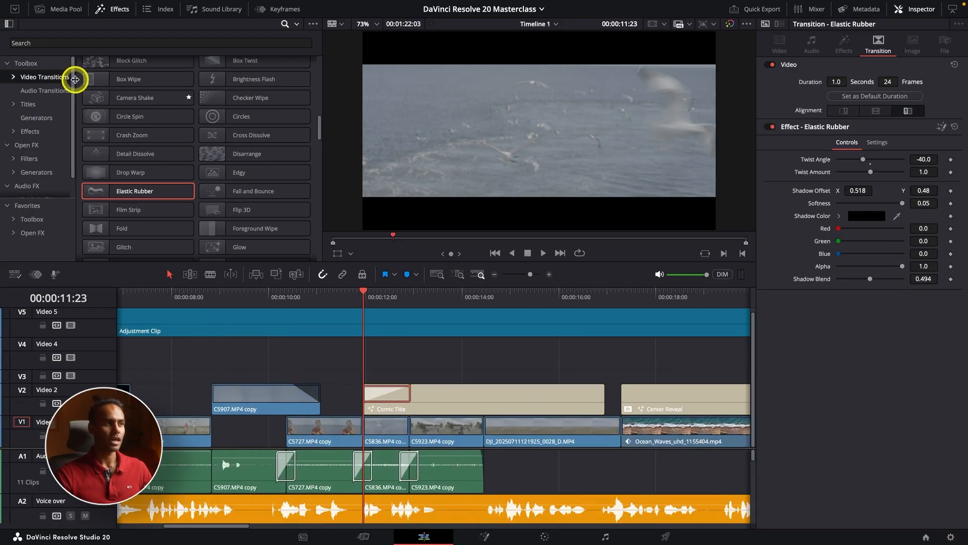
Step: Widen the effects category list and play the start of the Comic Title several times to review its Elastic Rubber transition
{"action": "left_click_drag", "start_coordinate": [74, 83], "coordinate": [90, 83]}
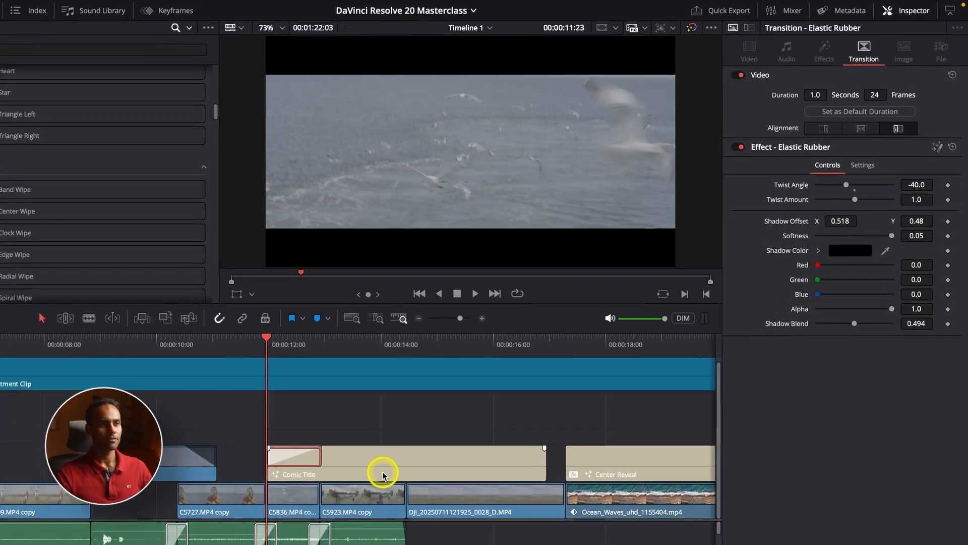
{"action": "key", "text": "space"}
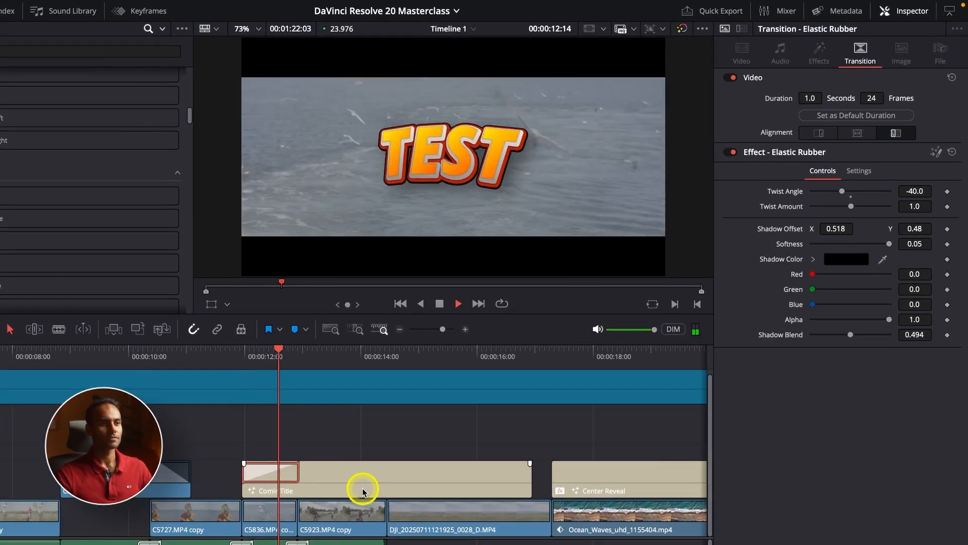
{"action": "left_click", "coordinate": [250, 363]}
{"action": "left_click", "coordinate": [244, 359]}
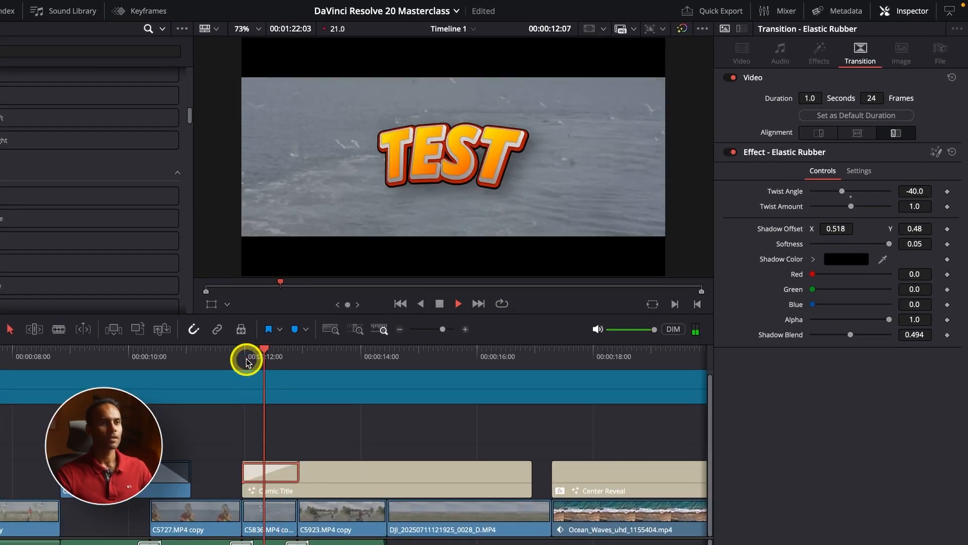
{"action": "left_click", "coordinate": [246, 360]}
{"action": "key", "text": "super+minus"}
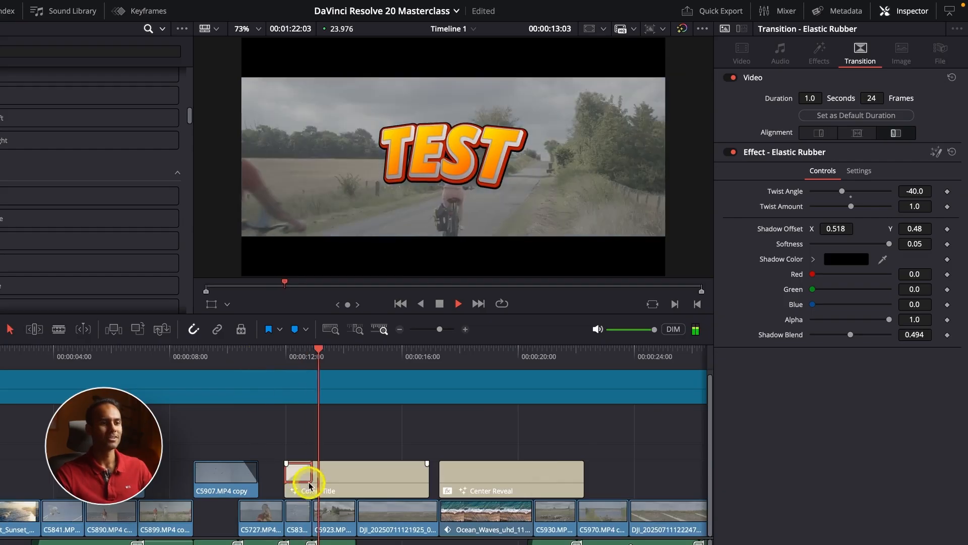
{"action": "left_click", "coordinate": [440, 352]}
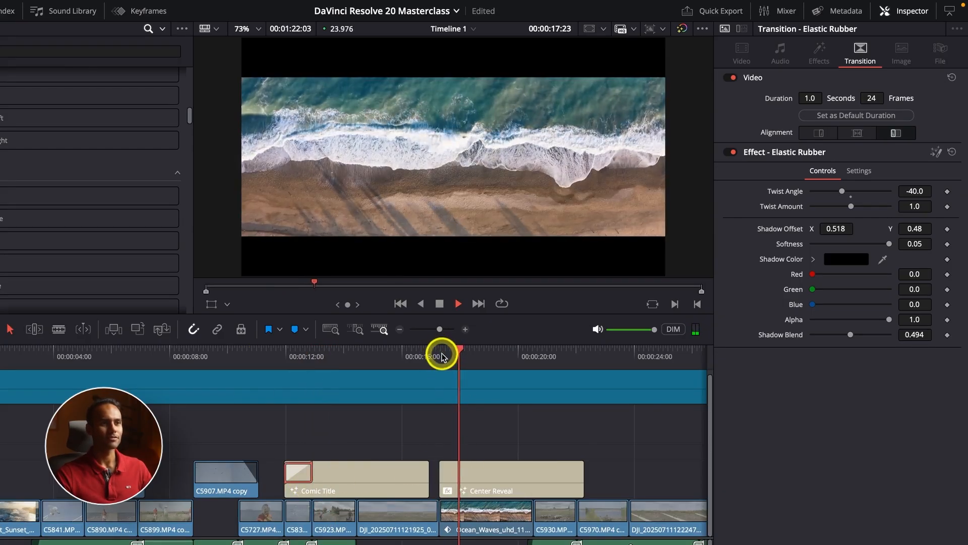
{"action": "left_click", "coordinate": [280, 353]}
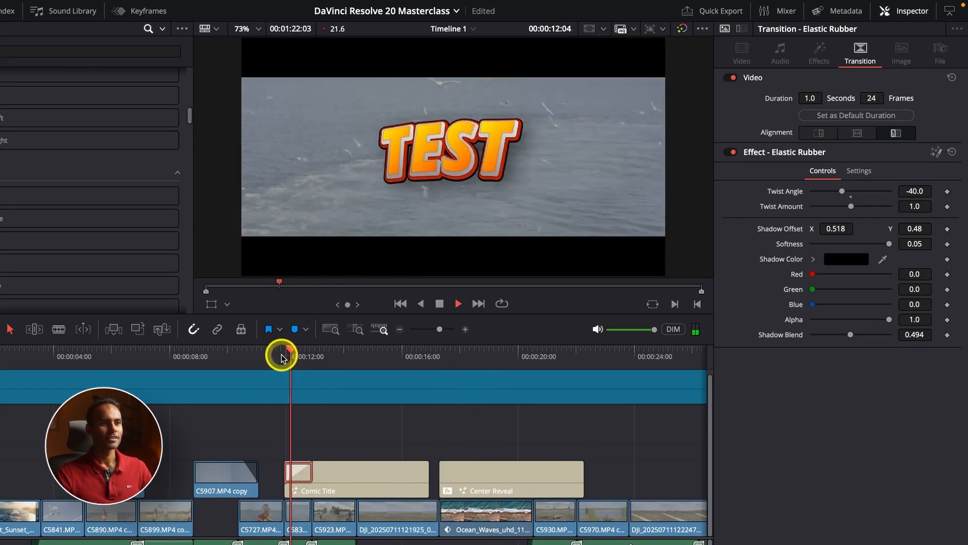
{"action": "left_click", "coordinate": [281, 357]}
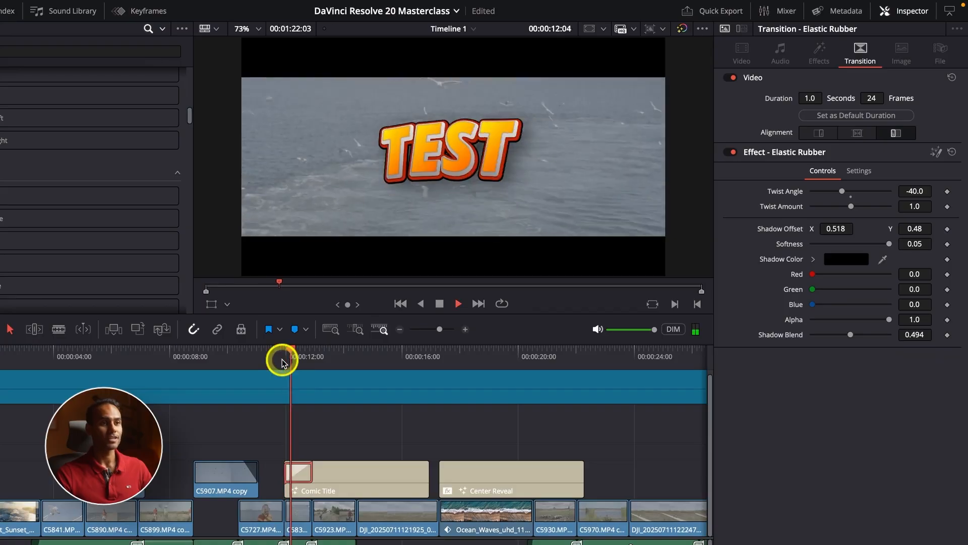
{"action": "key", "text": "space"}
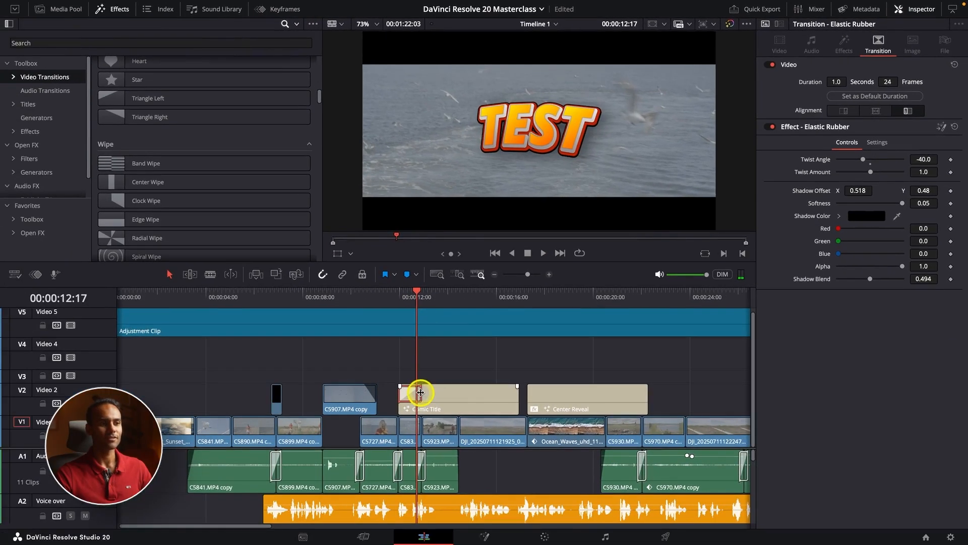
Step: Lengthen the Comic Title's Elastic Rubber transition to 2.5 seconds (60 frames) and play it back from the title's start
{"action": "left_click_drag", "start_coordinate": [313, 472], "coordinate": [318, 472]}
{"action": "left_click_drag", "start_coordinate": [442, 394], "coordinate": [461, 394]}
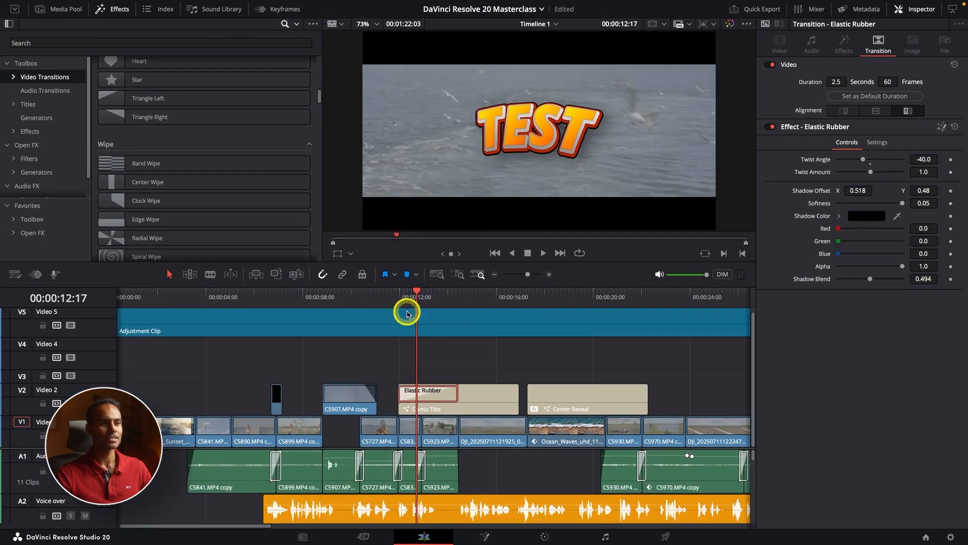
{"action": "left_click_drag", "start_coordinate": [404, 304], "coordinate": [398, 301]}
{"action": "key", "text": "space"}
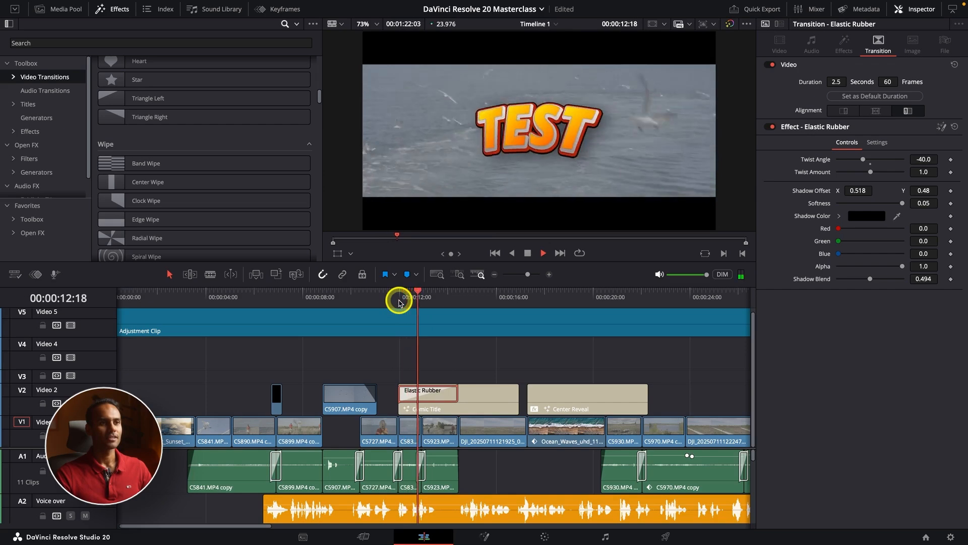
{"action": "left_click", "coordinate": [397, 297]}
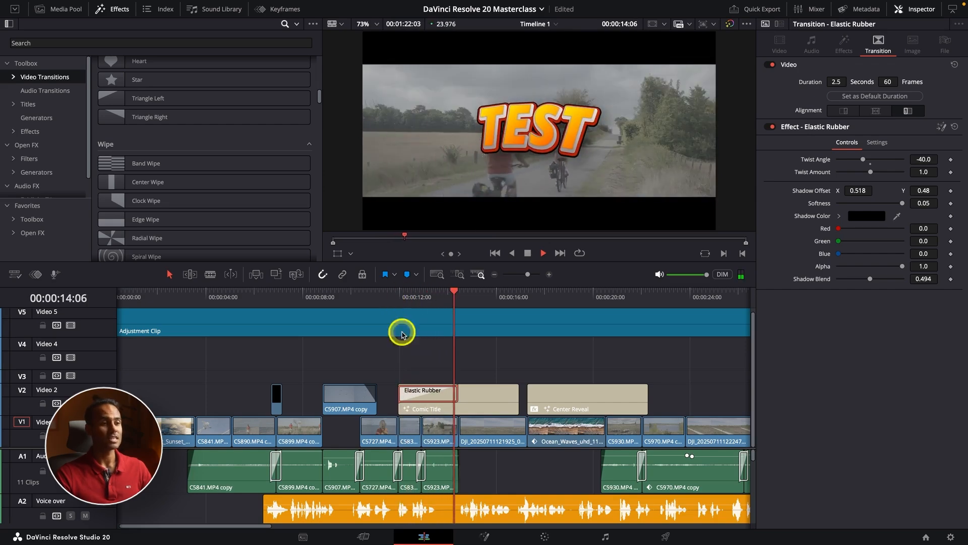
{"action": "key", "text": "super+minus"}
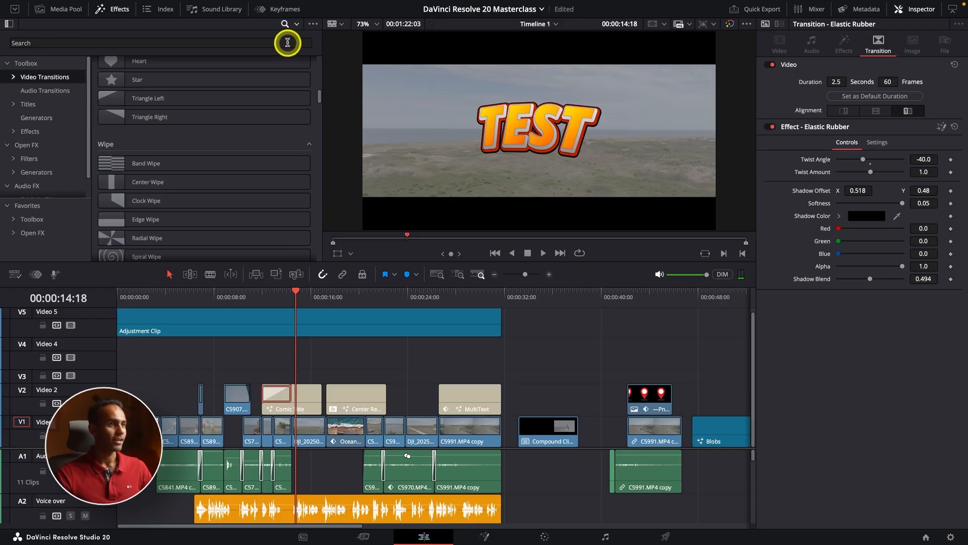
Step: Browse the Fusion titles in the effects library, previewing designs such as Gradient Background, Deep and Pow!!
{"action": "left_click", "coordinate": [61, 10]}
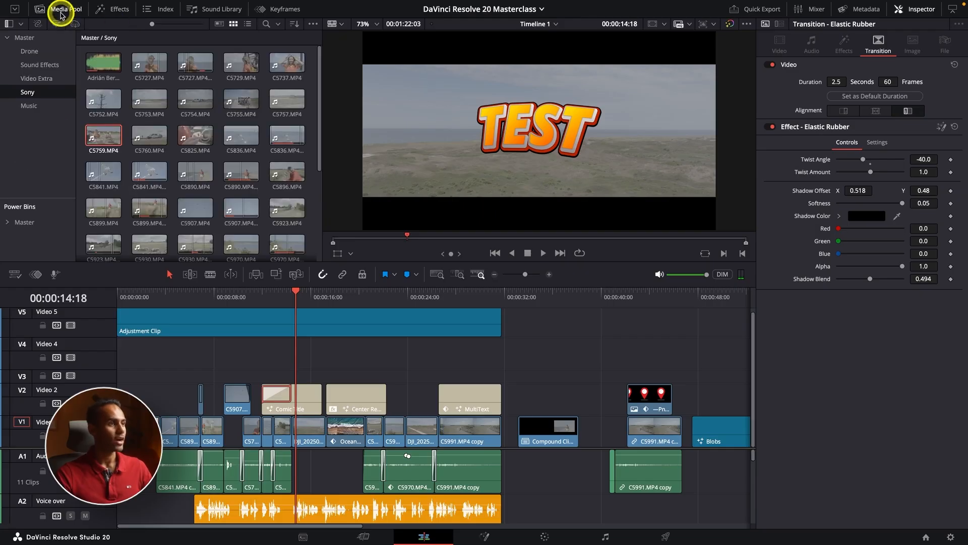
{"action": "left_click", "coordinate": [120, 9]}
{"action": "left_click", "coordinate": [48, 104]}
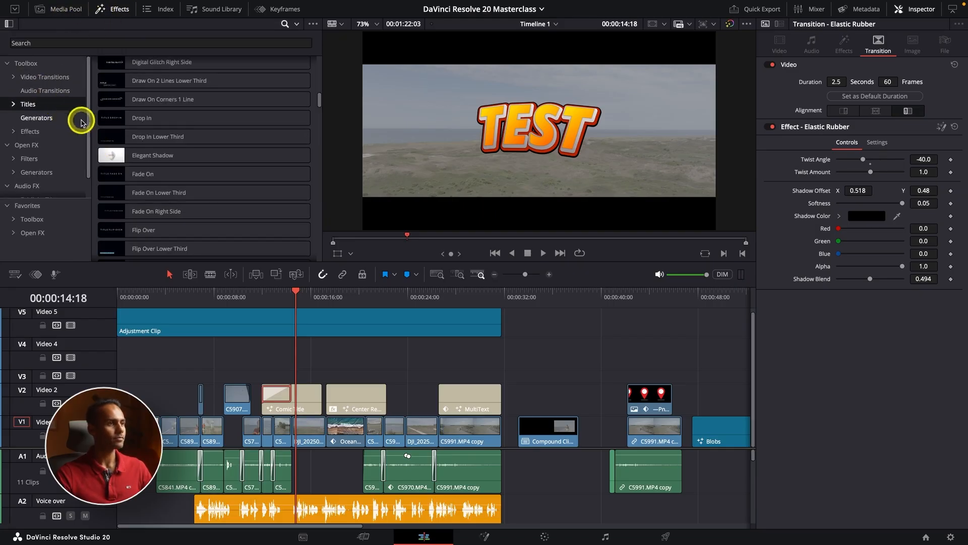
{"action": "scroll", "coordinate": [142, 119], "scroll_direction": "down", "scroll_amount": 15}
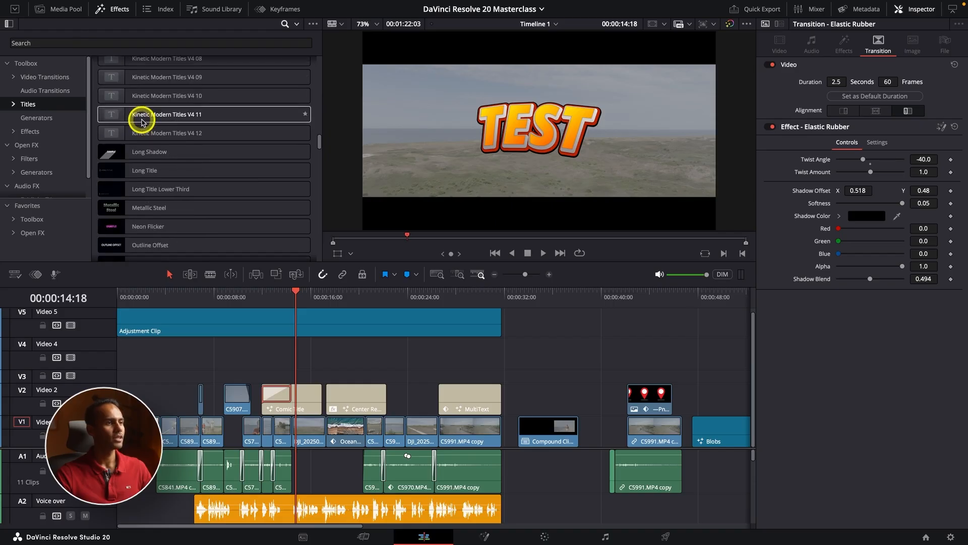
{"action": "scroll", "coordinate": [140, 123], "scroll_direction": "up", "scroll_amount": 10}
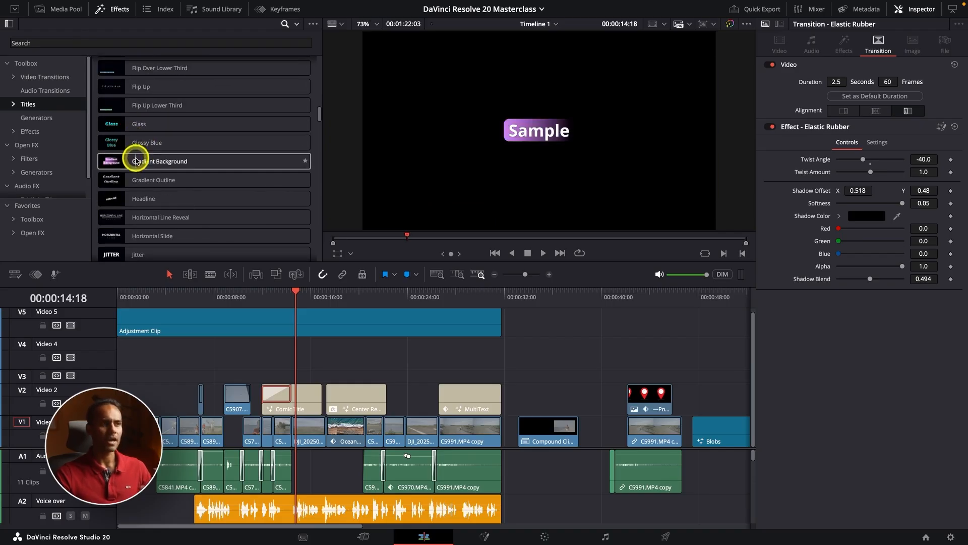
{"action": "scroll", "coordinate": [143, 149], "scroll_direction": "up", "scroll_amount": 5}
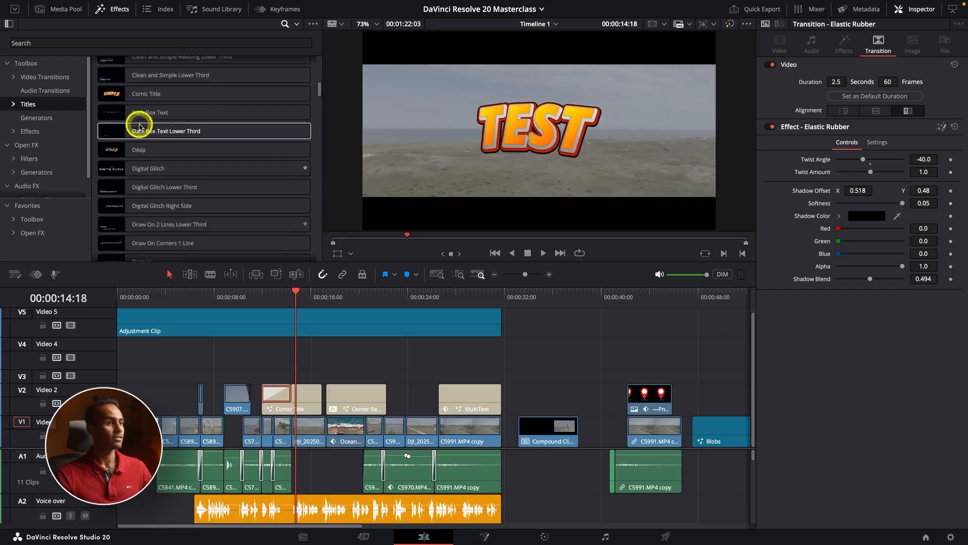
{"action": "scroll", "coordinate": [143, 127], "scroll_direction": "down", "scroll_amount": 2}
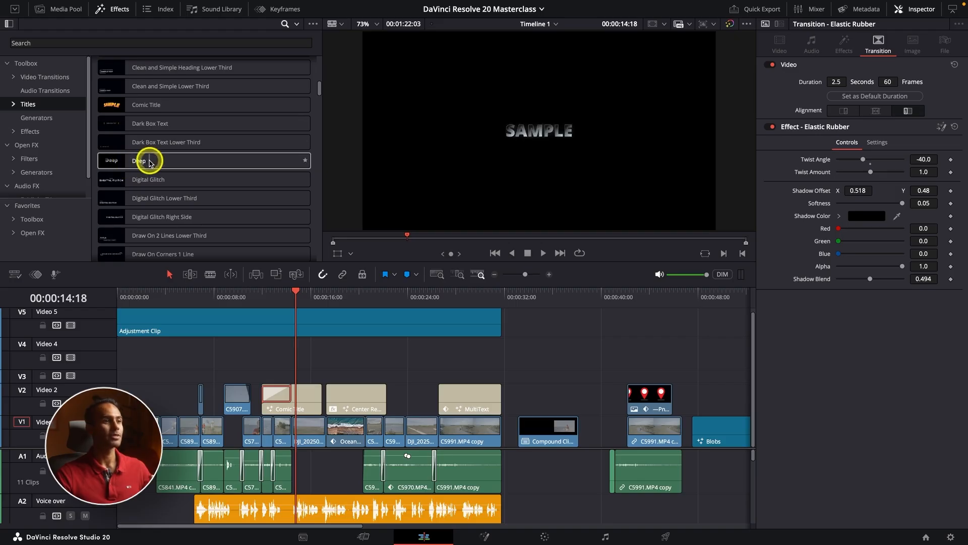
{"action": "scroll", "coordinate": [150, 163], "scroll_direction": "down", "scroll_amount": 6}
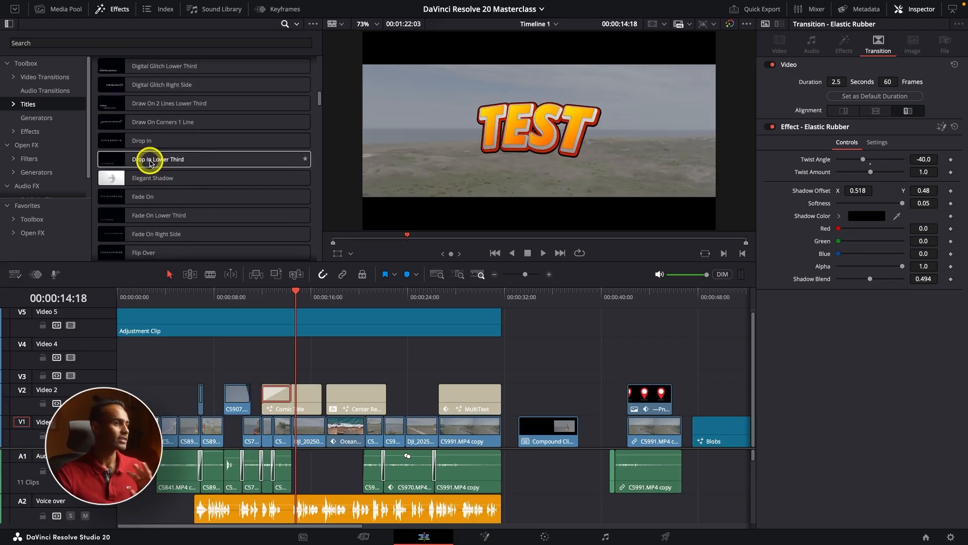
{"action": "scroll", "coordinate": [150, 162], "scroll_direction": "down", "scroll_amount": 7}
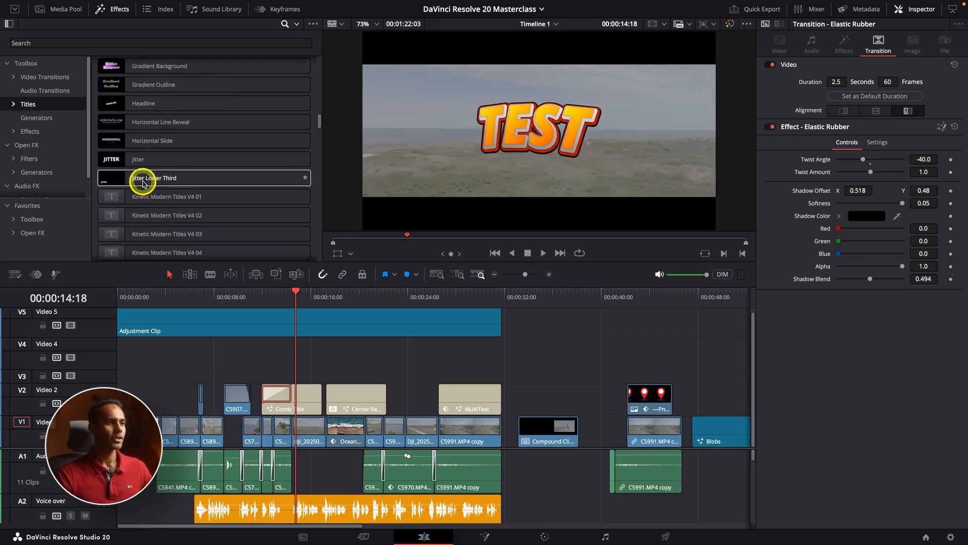
{"action": "scroll", "coordinate": [156, 159], "scroll_direction": "down", "scroll_amount": 6}
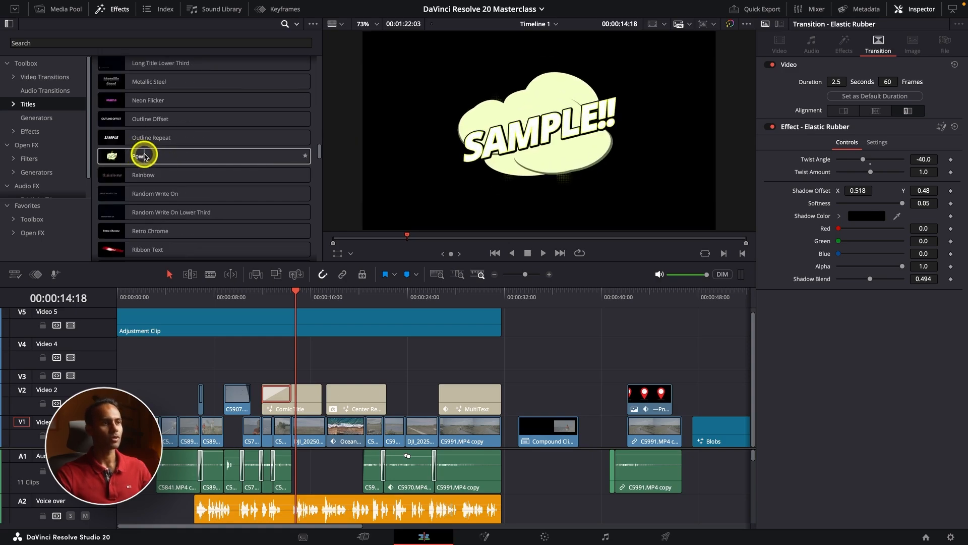
{"action": "scroll", "coordinate": [103, 154], "scroll_direction": "up", "scroll_amount": 3}
{"action": "scroll", "coordinate": [109, 174], "scroll_direction": "down", "scroll_amount": 4}
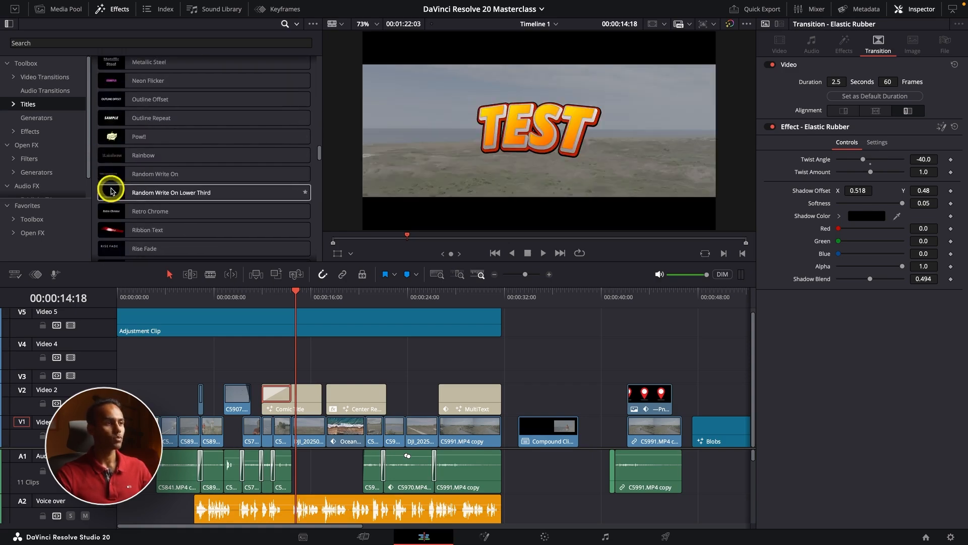
Step: Place the Pow!! title on Video 3 from the end of the Center Reveal title, play it back and select its clip
{"action": "left_click_drag", "start_coordinate": [109, 137], "coordinate": [399, 373]}
{"action": "left_click_drag", "start_coordinate": [387, 292], "coordinate": [395, 297]}
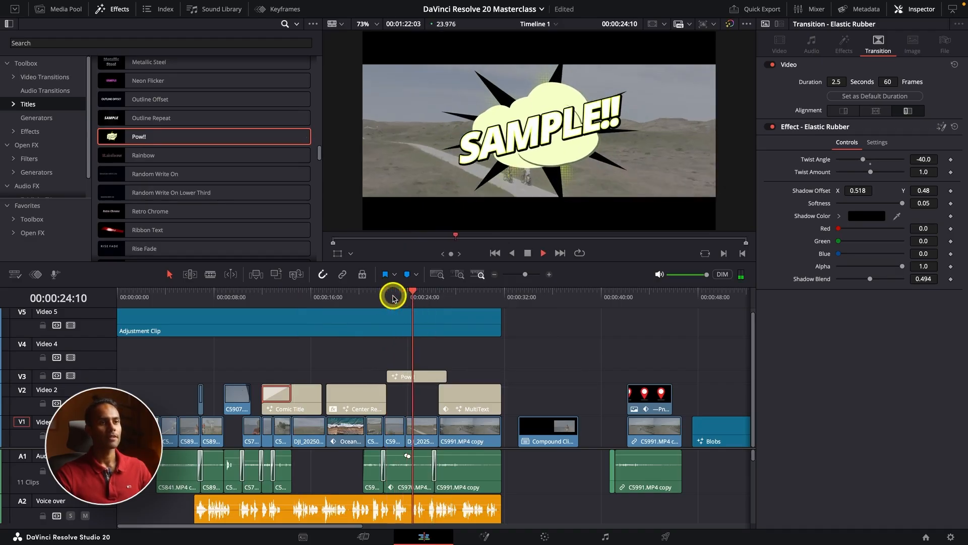
{"action": "key", "text": "space"}
{"action": "left_click", "coordinate": [424, 376]}
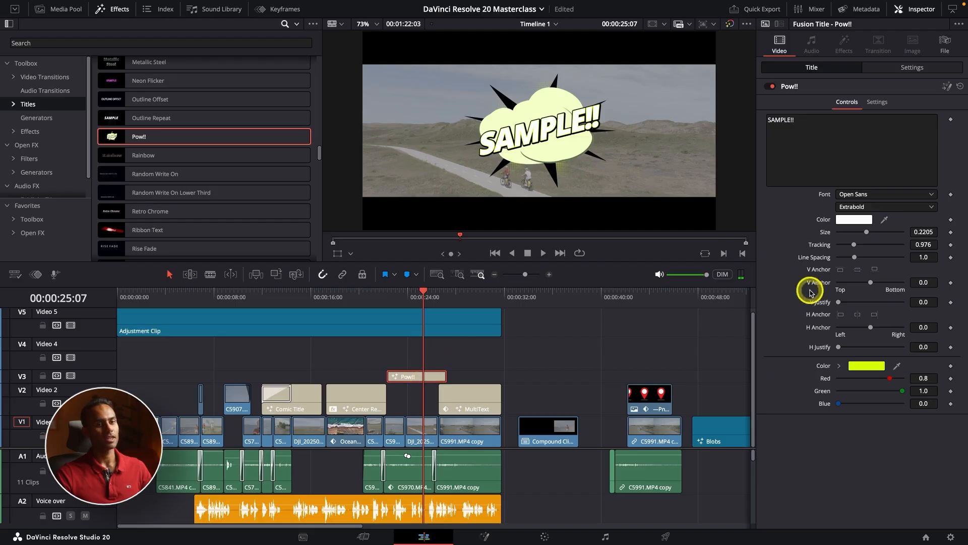
Step: Recolor the Pow!! title with a light yellow secondary color and red text
{"action": "left_click", "coordinate": [875, 370]}
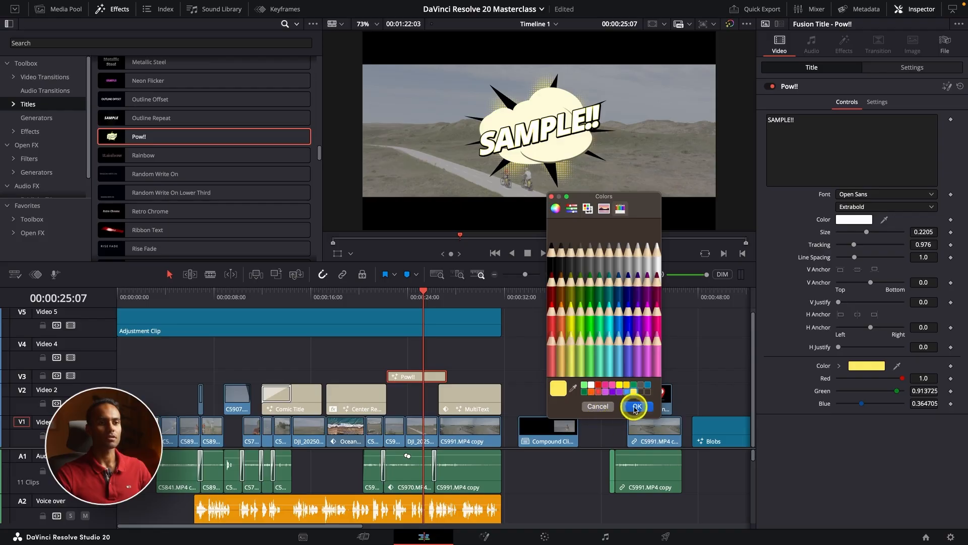
{"action": "left_click", "coordinate": [636, 407]}
{"action": "left_click", "coordinate": [843, 220]}
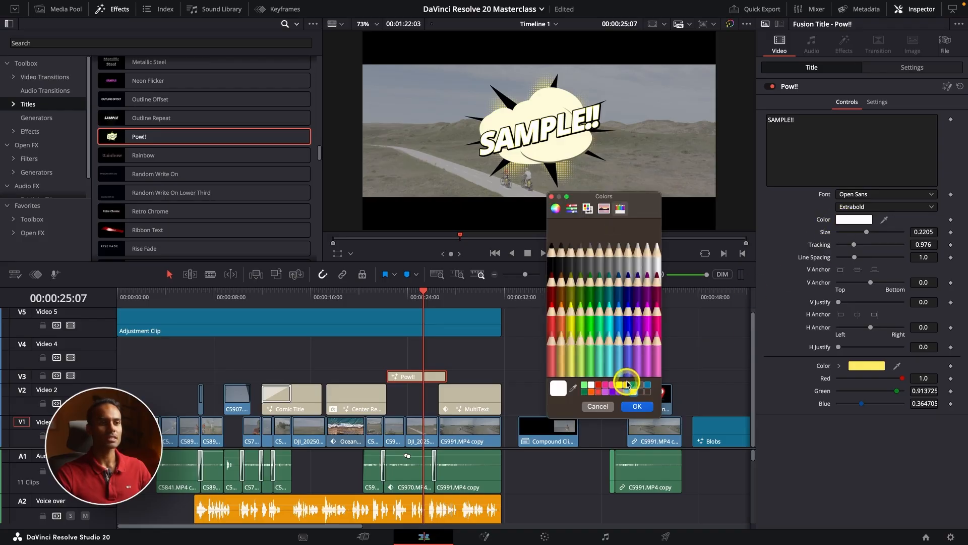
{"action": "left_click", "coordinate": [599, 387]}
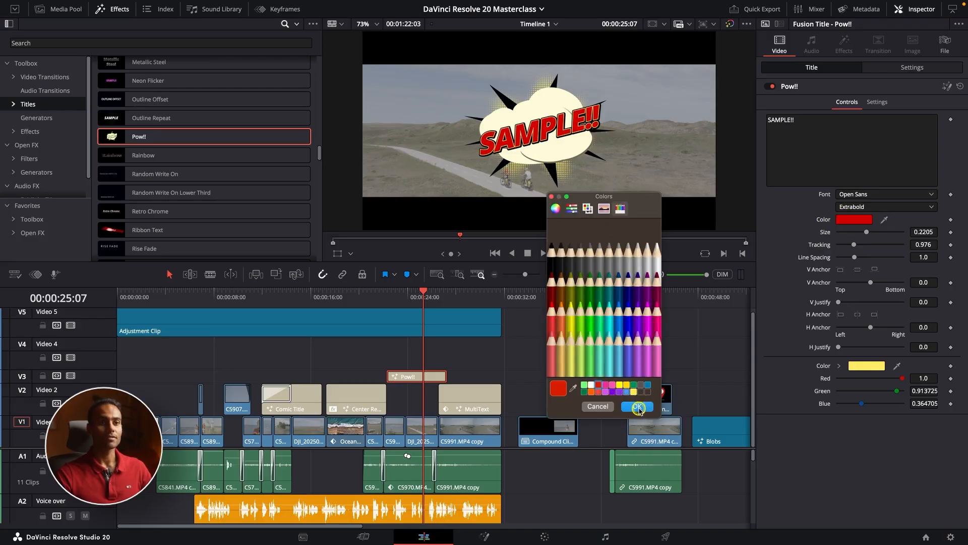
{"action": "left_click", "coordinate": [637, 407]}
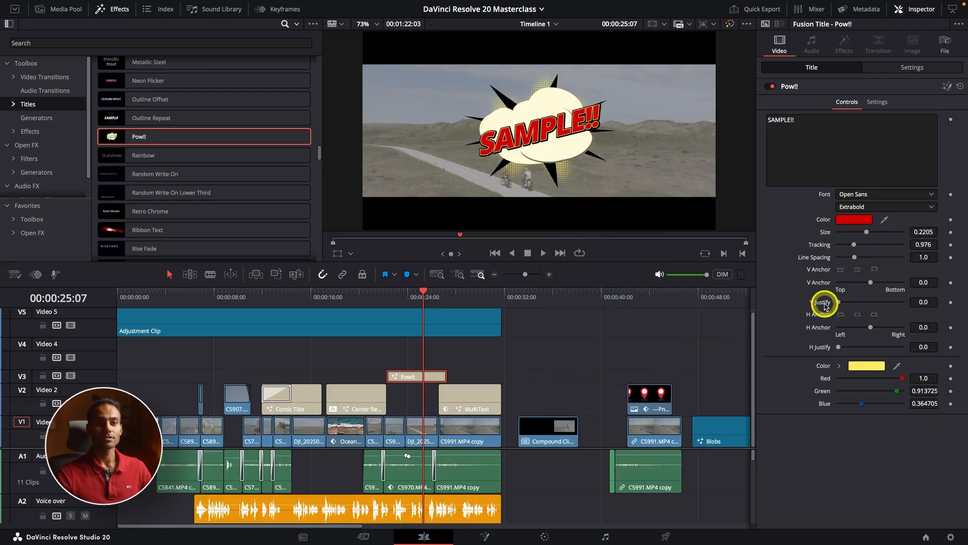
Step: Check the Pow!! title's additional settings, return to its controls and play the title back from near its start
{"action": "left_click", "coordinate": [880, 104]}
{"action": "left_click", "coordinate": [847, 104]}
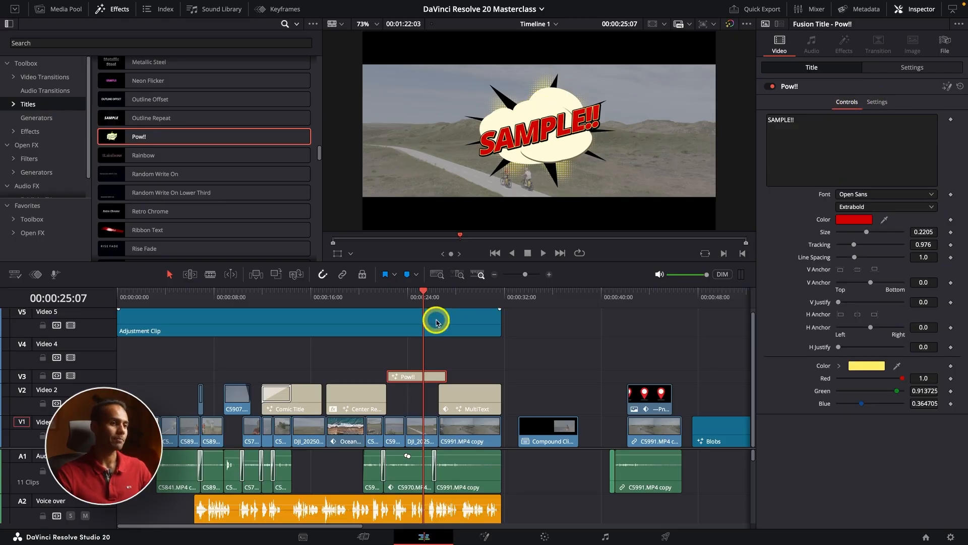
{"action": "left_click", "coordinate": [391, 300]}
{"action": "key", "text": "space"}
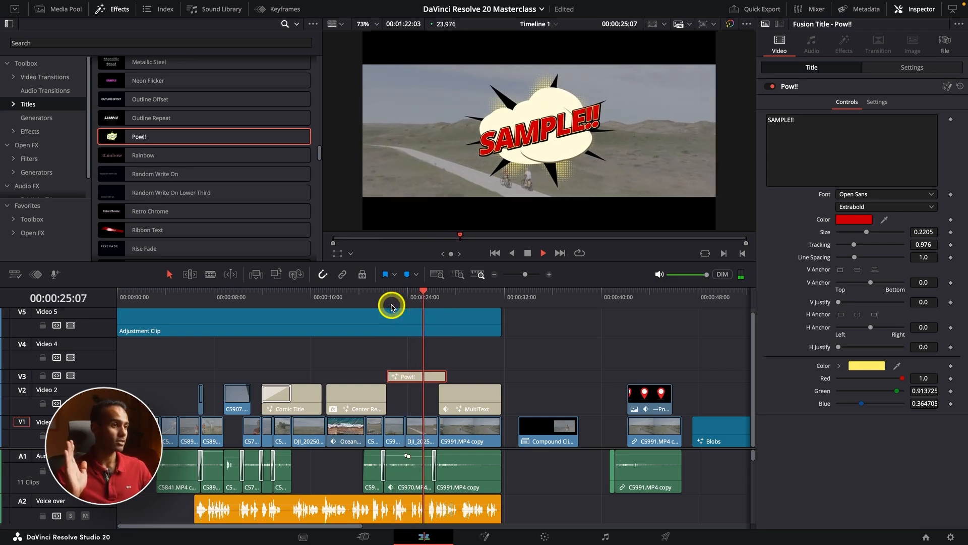
{"action": "key", "text": "space"}
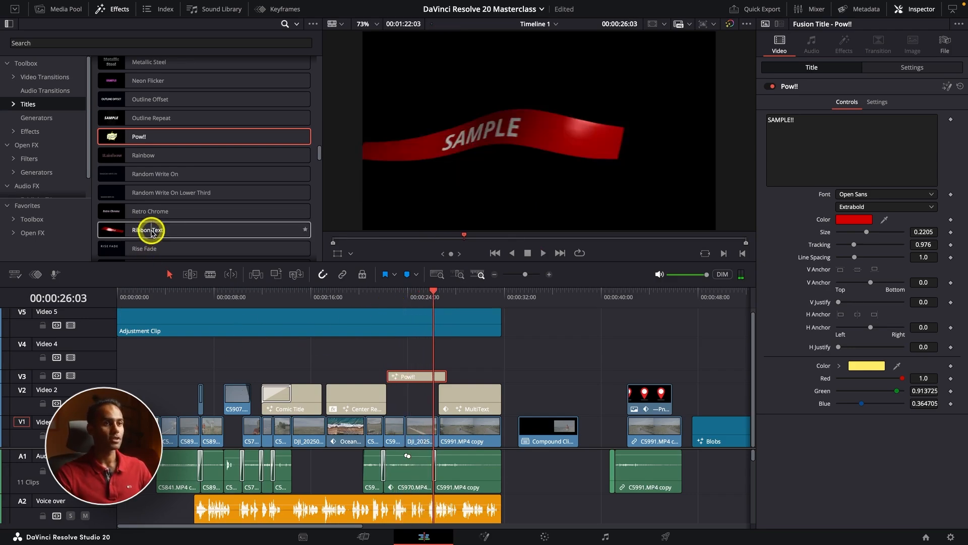
Step: Place the Ribbon Text title on Video 3 after the Pow!! title and play it back from its start
{"action": "left_click_drag", "start_coordinate": [151, 231], "coordinate": [470, 376]}
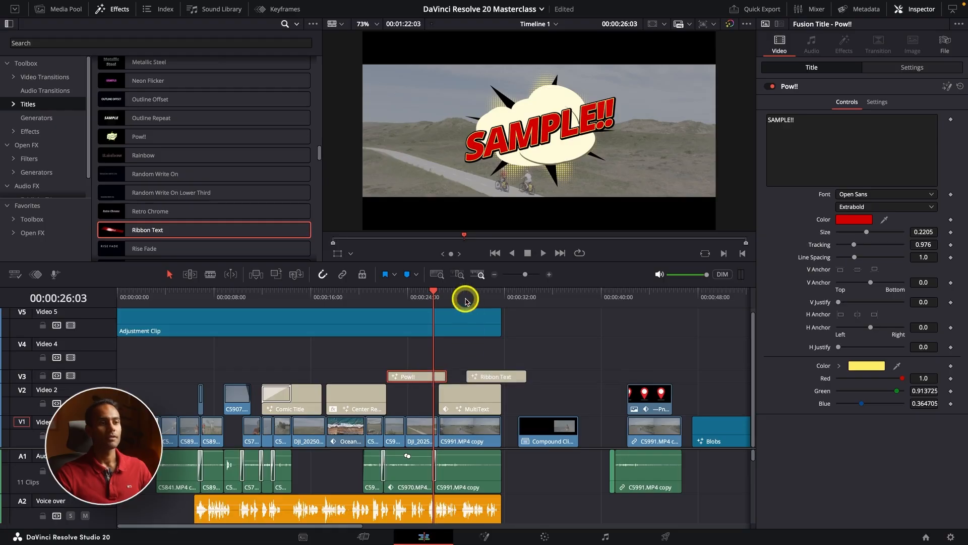
{"action": "left_click", "coordinate": [465, 301]}
{"action": "key", "text": "space"}
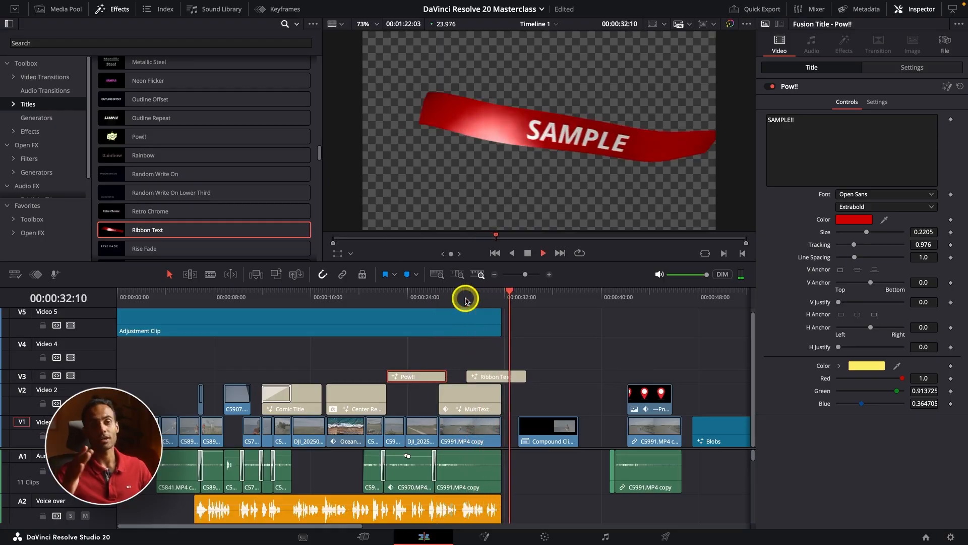
{"action": "key", "text": "space"}
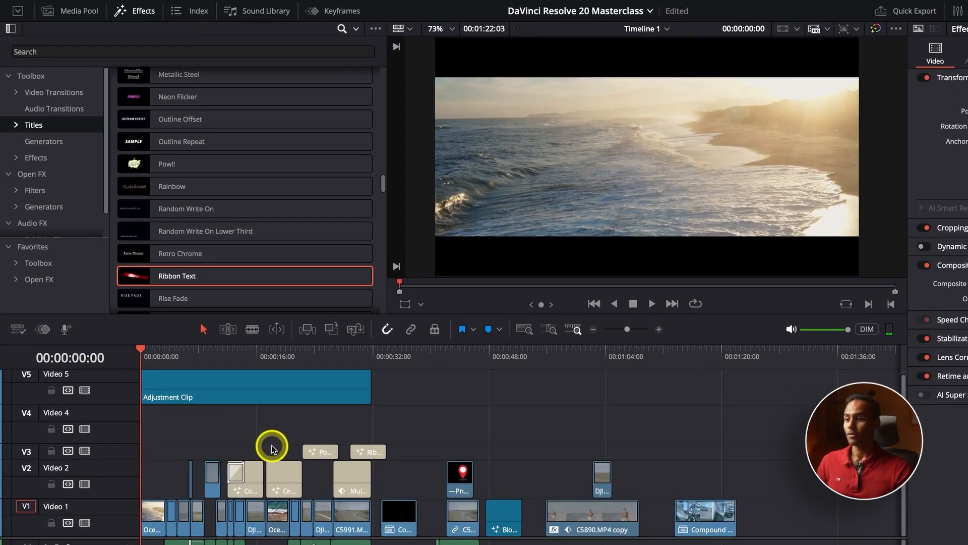
Step: Set the playhead to 00:00:06:09 and search the title effects for SUBTITLE
{"action": "left_click", "coordinate": [188, 356]}
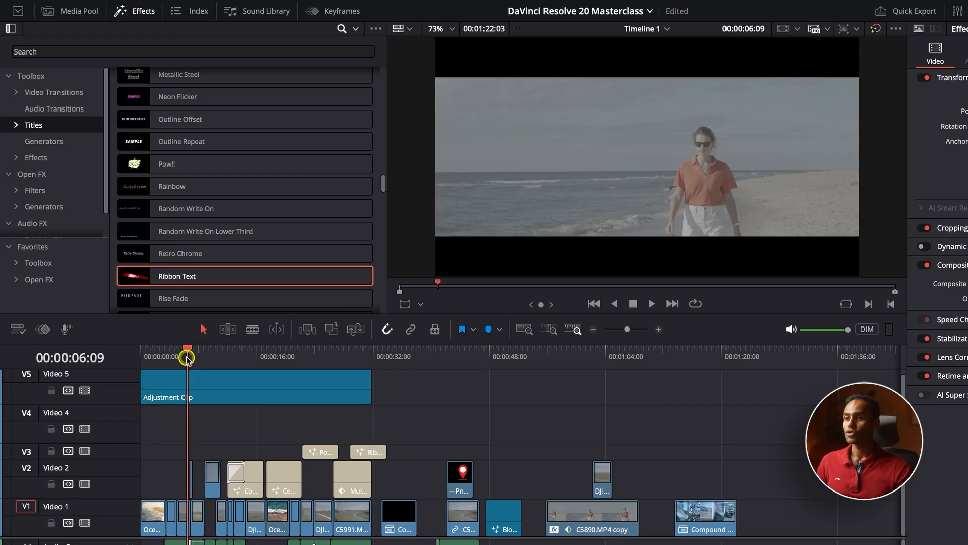
{"action": "key", "text": "ctrl+equal"}
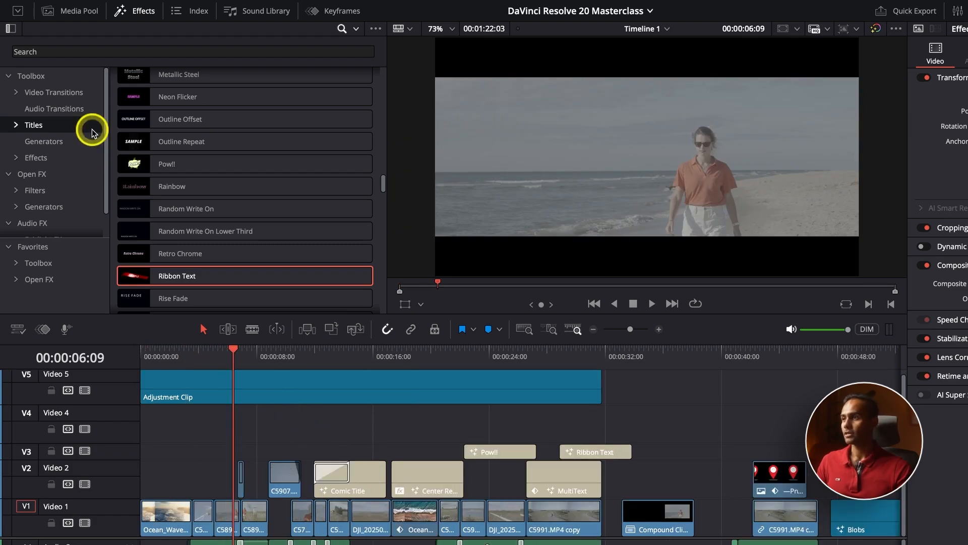
{"action": "scroll", "coordinate": [164, 178], "scroll_direction": "up", "scroll_amount": 15}
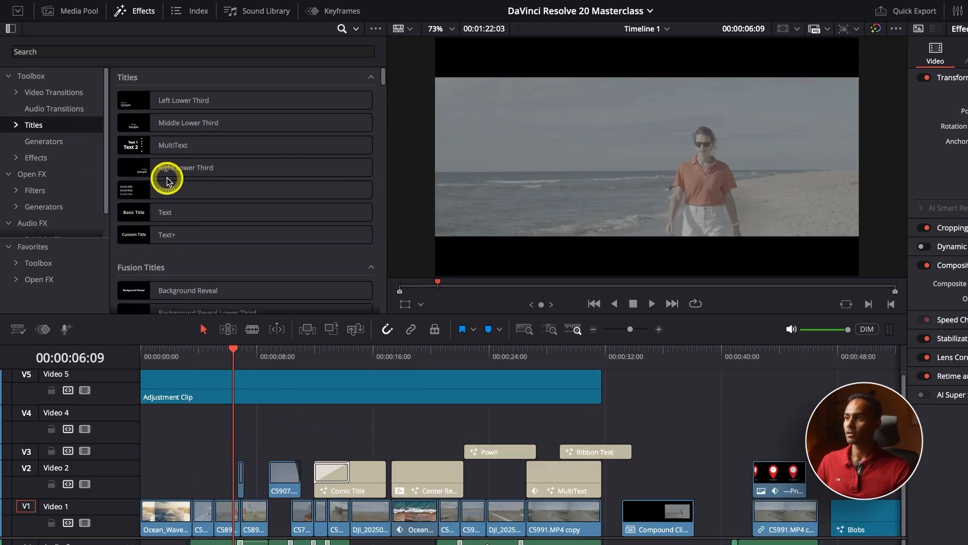
{"action": "scroll", "coordinate": [186, 145], "scroll_direction": "down", "scroll_amount": 10}
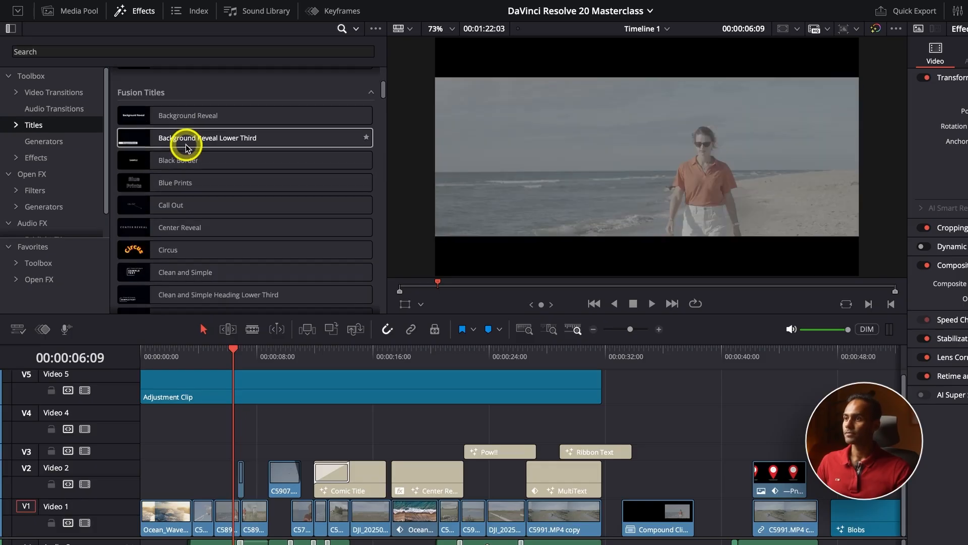
{"action": "scroll", "coordinate": [186, 147], "scroll_direction": "down", "scroll_amount": 15}
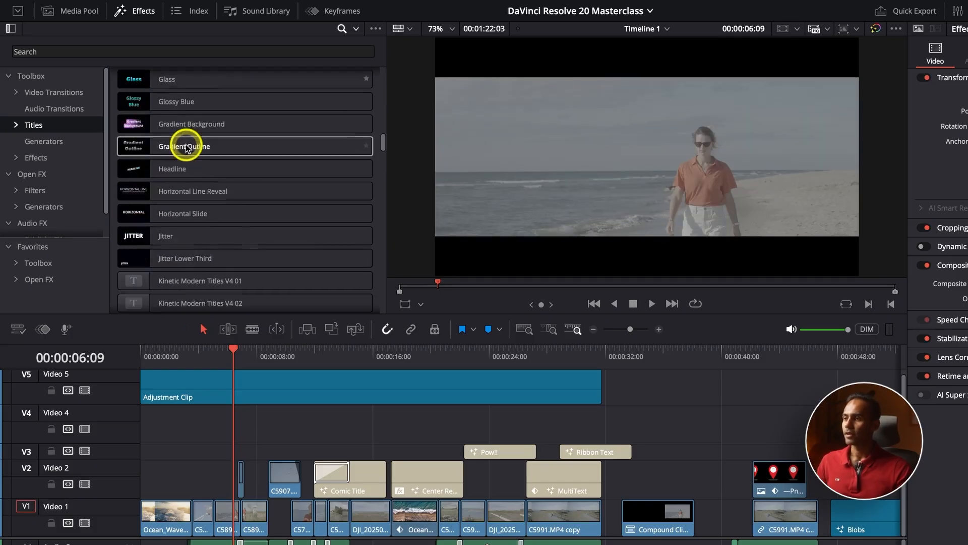
{"action": "scroll", "coordinate": [187, 146], "scroll_direction": "down", "scroll_amount": 15}
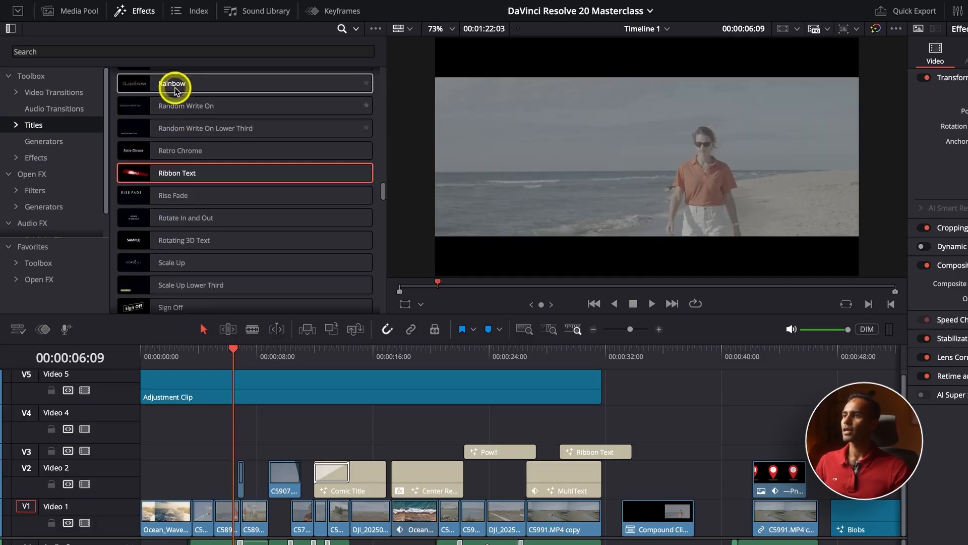
{"action": "left_click", "coordinate": [177, 51]}
{"action": "type", "text": "SUBTITLE"}
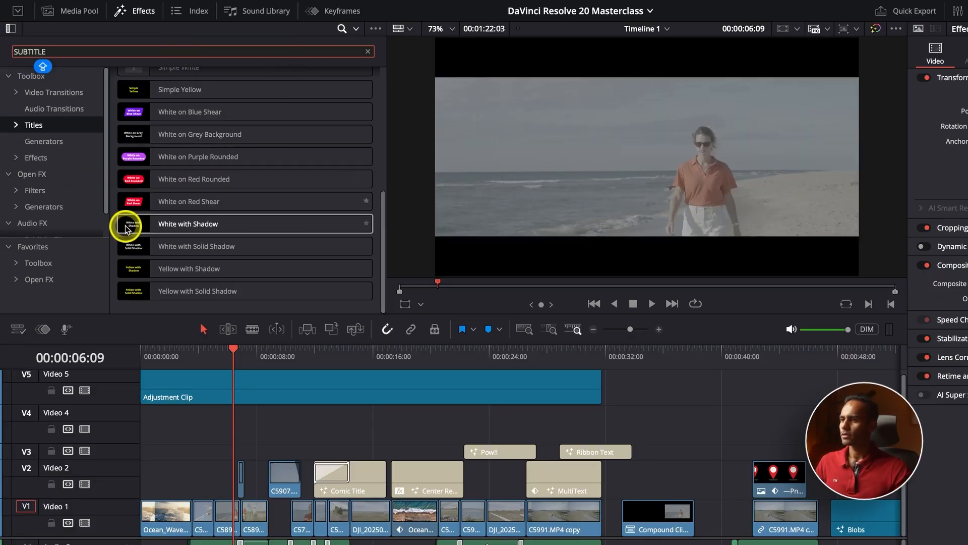
{"action": "scroll", "coordinate": [130, 224], "scroll_direction": "up", "scroll_amount": 10}
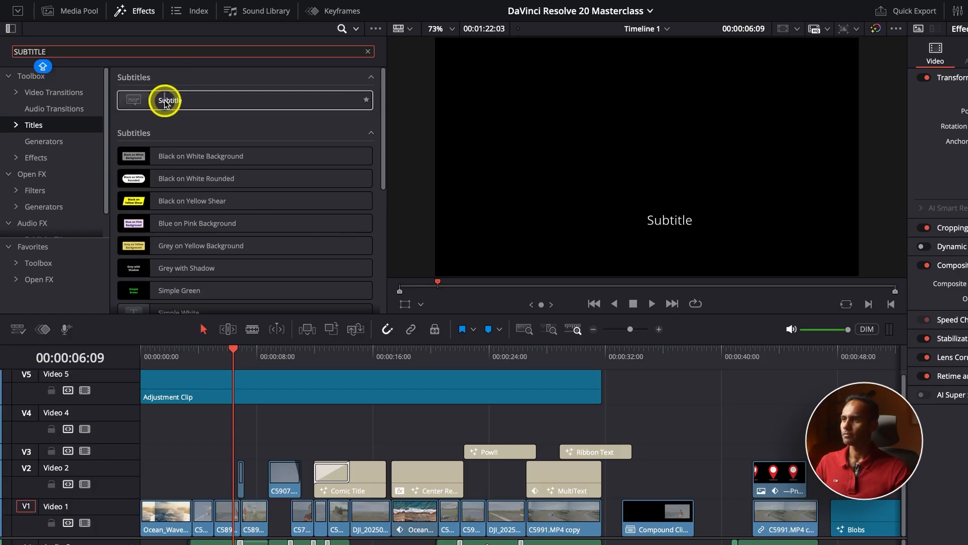
Step: Add a Subtitle to the timeline at the playhead and reduce the height of its subtitle track area
{"action": "left_click", "coordinate": [174, 102]}
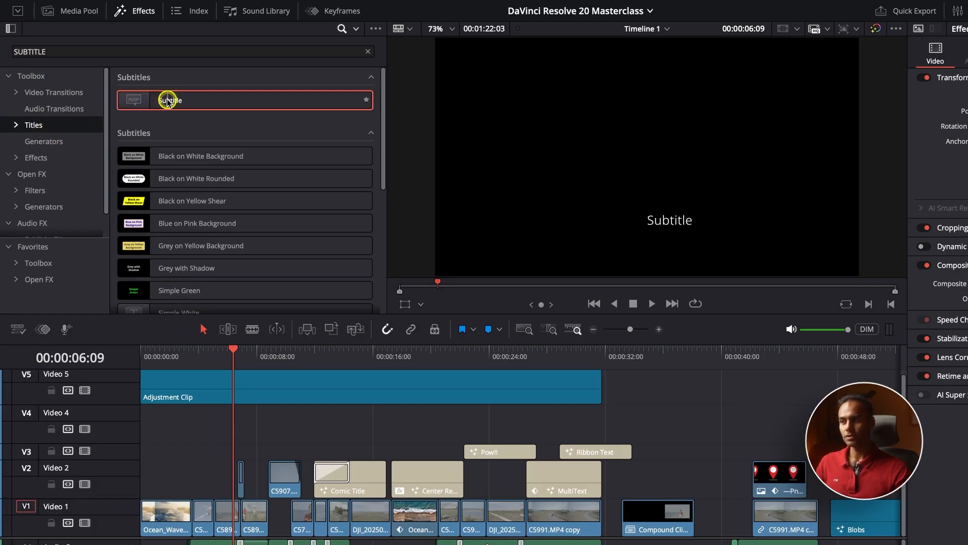
{"action": "left_click_drag", "start_coordinate": [168, 101], "coordinate": [217, 443]}
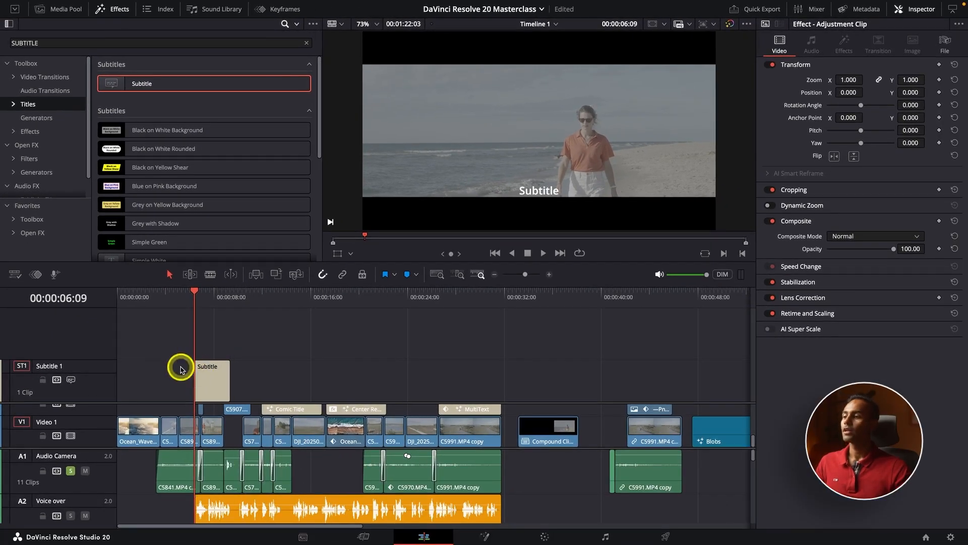
{"action": "left_click_drag", "start_coordinate": [112, 360], "coordinate": [106, 340]}
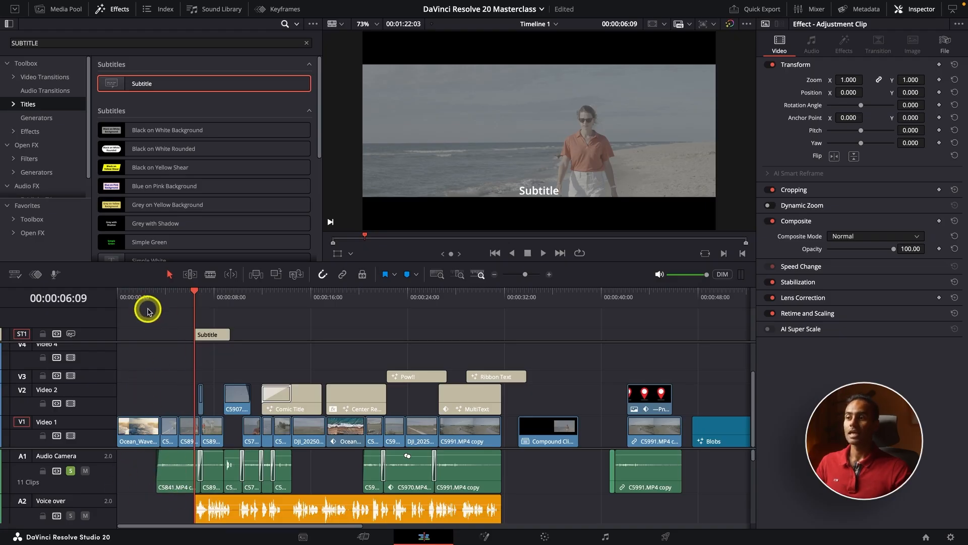
Step: Compare the subtitle's caption and track settings with the text settings of the Comic Title
{"action": "left_click", "coordinate": [204, 335]}
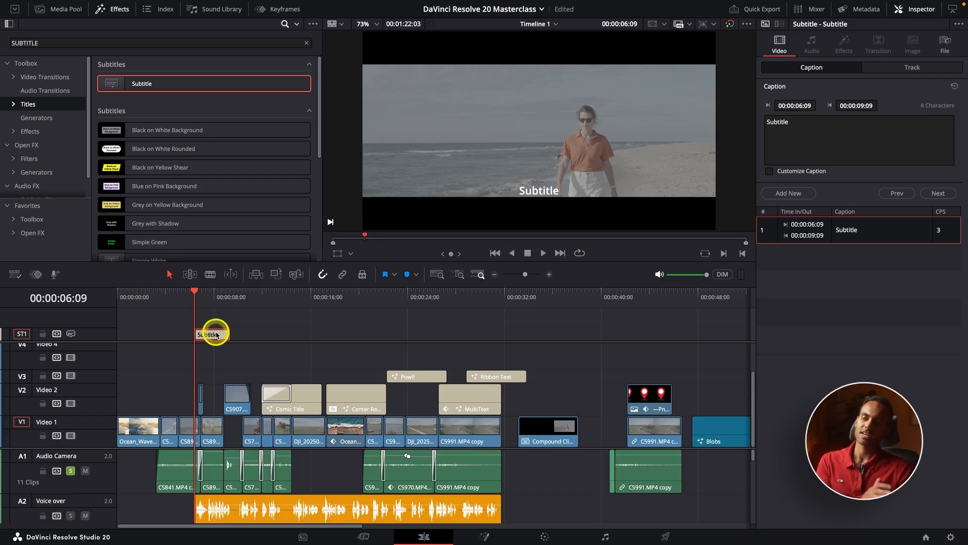
{"action": "left_click", "coordinate": [298, 398]}
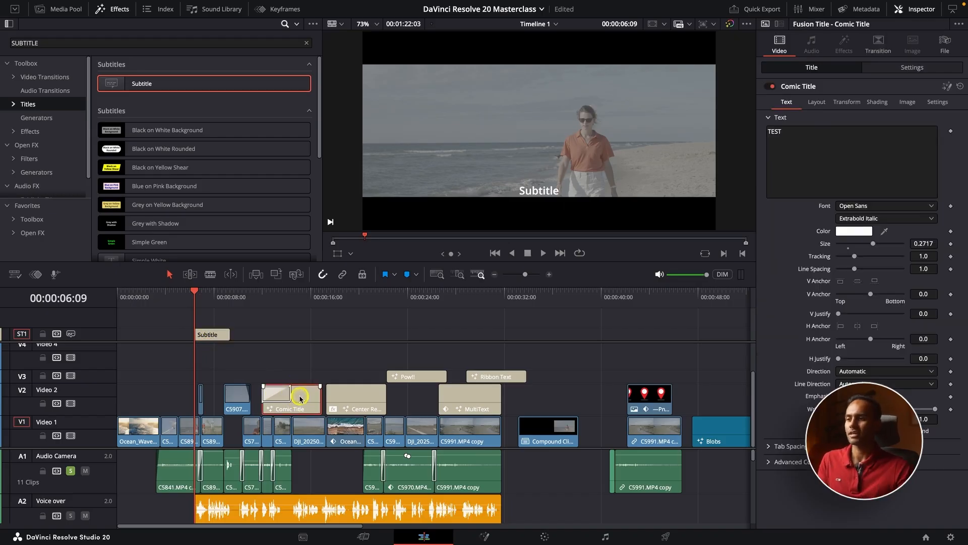
{"action": "left_click", "coordinate": [210, 333]}
{"action": "left_click", "coordinate": [886, 70]}
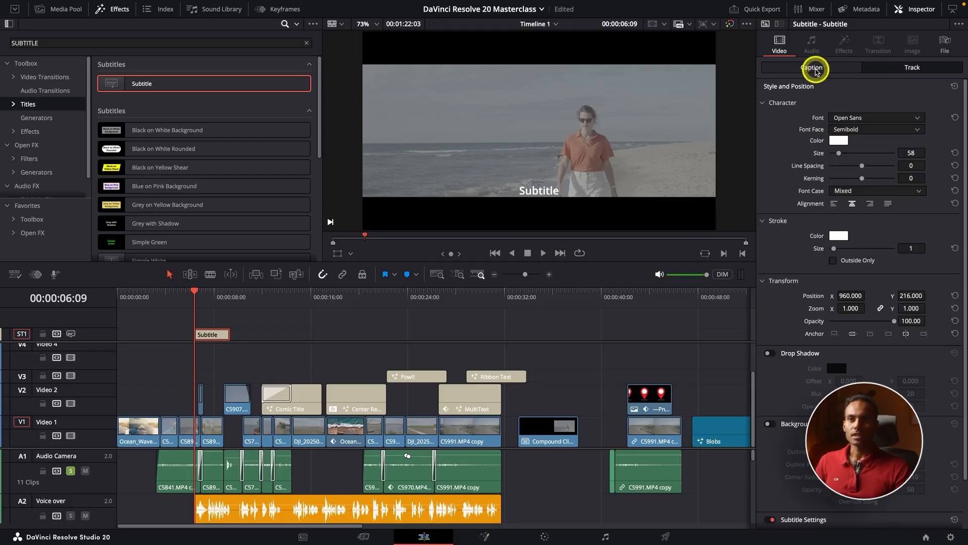
{"action": "left_click", "coordinate": [815, 69]}
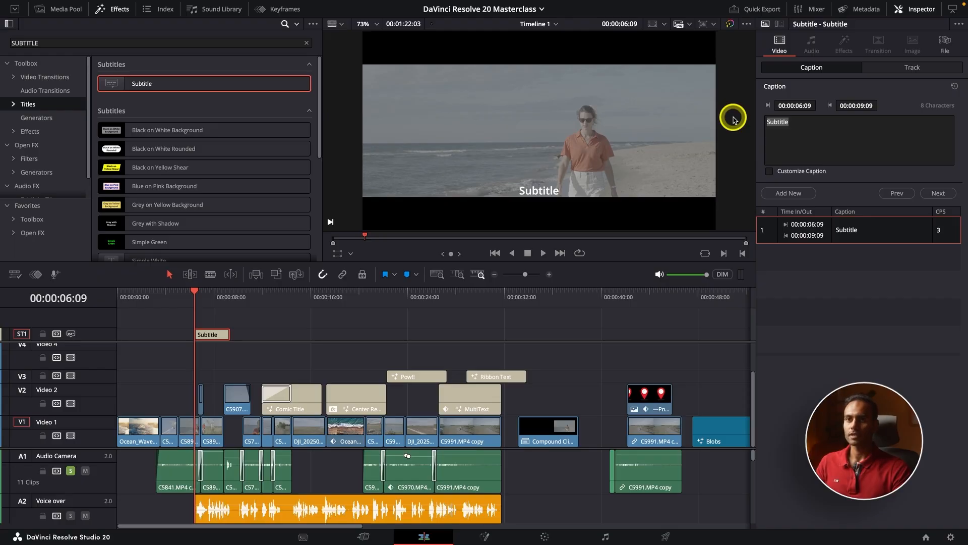
{"action": "key", "text": "Left"}
{"action": "key", "text": "Left"}
{"action": "key", "text": "shift+z"}
{"action": "key", "text": "shift+z"}
{"action": "key", "text": "f"}
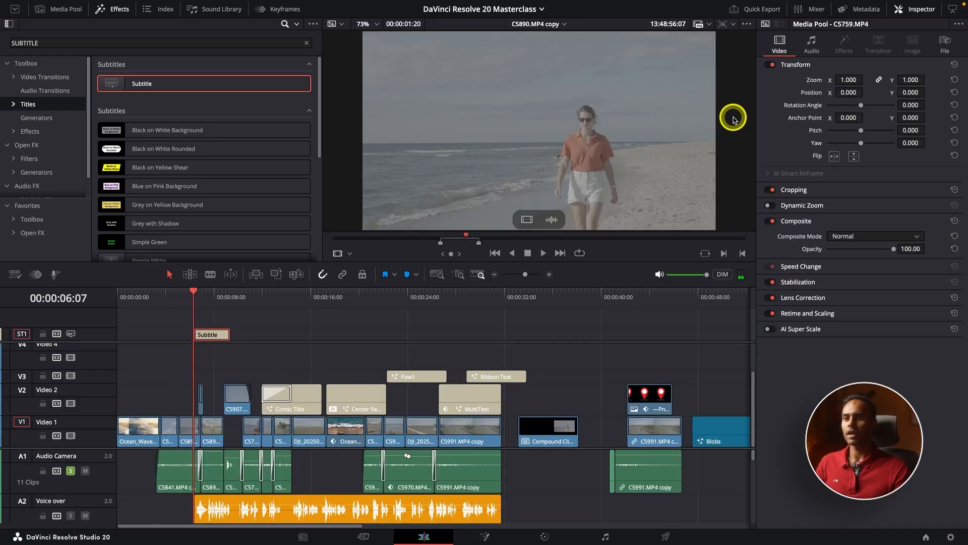
Step: Change the subtitle's caption to SAFDAS and play it back
{"action": "left_click", "coordinate": [214, 335]}
{"action": "left_click", "coordinate": [807, 128]}
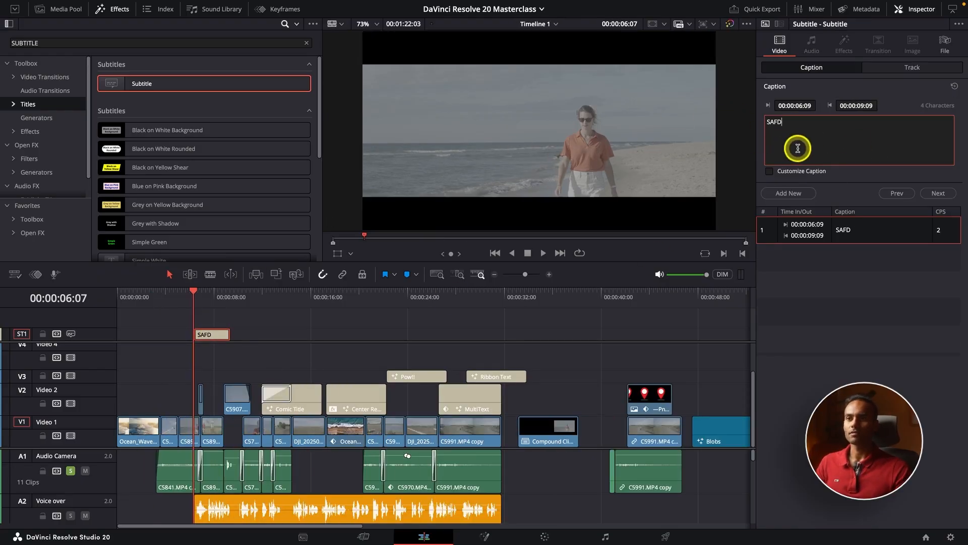
{"action": "left_click", "coordinate": [204, 302]}
{"action": "key", "text": "space"}
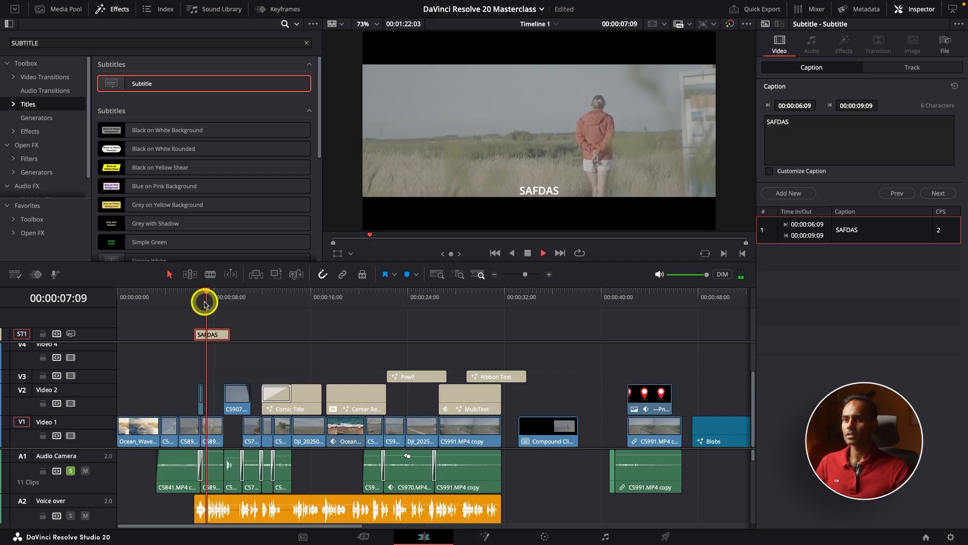
Step: Split the SAFDAS subtitle at 00:00:07:13 and select its second part
{"action": "key", "text": "super+equal"}
{"action": "left_click", "coordinate": [267, 302]}
{"action": "key", "text": "space"}
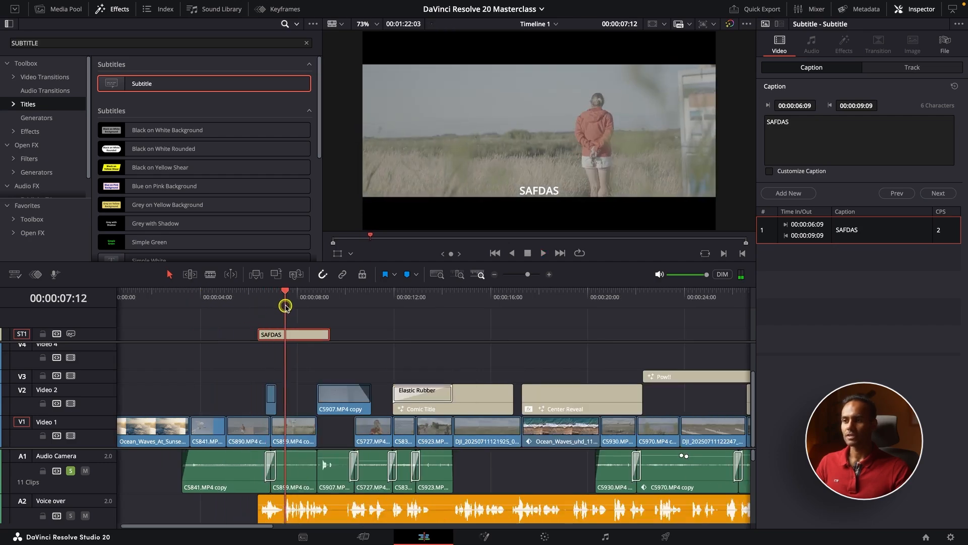
{"action": "key", "text": "b"}
{"action": "left_click", "coordinate": [289, 334]}
{"action": "key", "text": "a"}
{"action": "key", "text": "space"}
{"action": "left_click", "coordinate": [312, 335]}
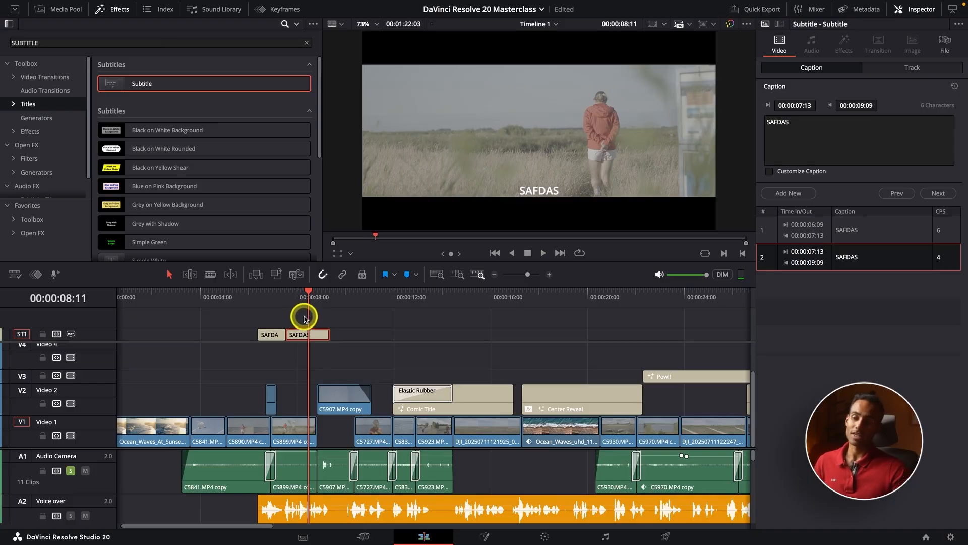
Step: View the subtitle's track style settings, return the playhead to 00:00:06:09 and deselect the subtitle
{"action": "left_click", "coordinate": [897, 68]}
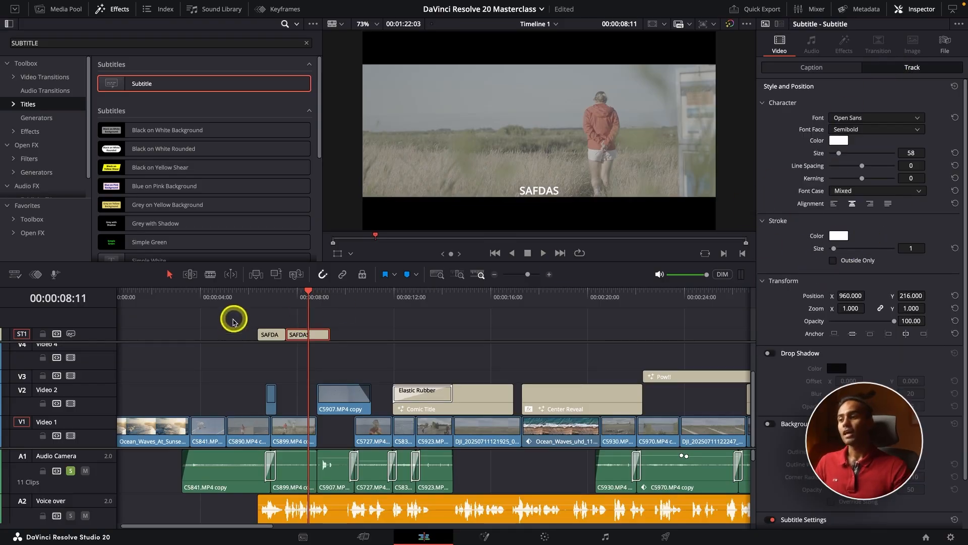
{"action": "left_click", "coordinate": [258, 302]}
{"action": "left_click", "coordinate": [295, 316]}
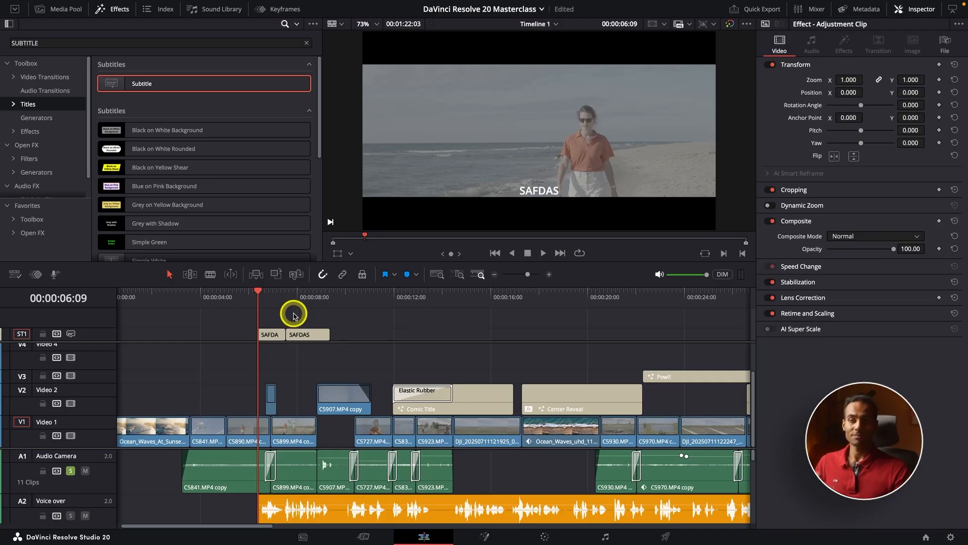
Step: Clear the SUBTITLE search and browse the full list of titles down to the animated subtitle styles
{"action": "mouse_move", "coordinate": [215, 242]}
{"action": "scroll", "coordinate": [216, 242], "scroll_direction": "down", "scroll_amount": 5}
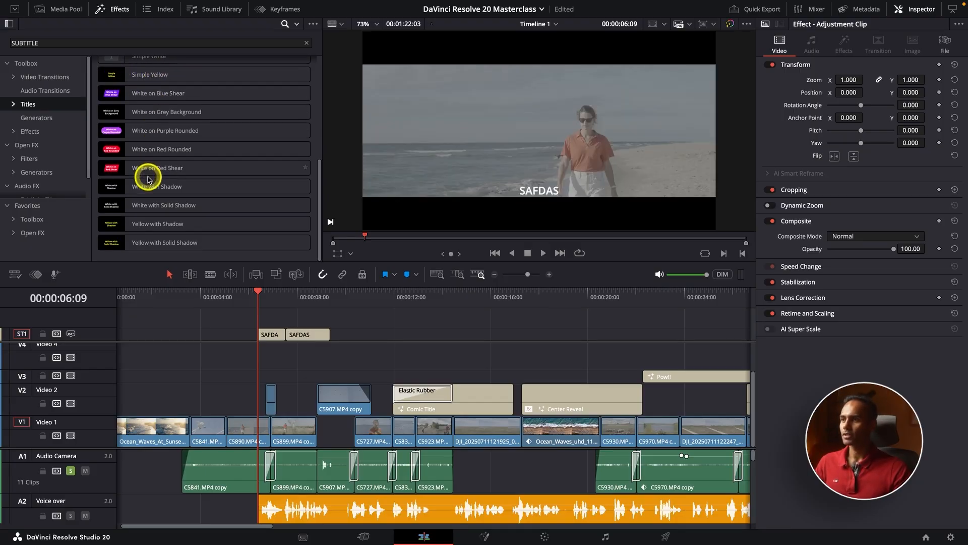
{"action": "scroll", "coordinate": [147, 174], "scroll_direction": "up", "scroll_amount": 5}
{"action": "left_click", "coordinate": [314, 45]}
{"action": "scroll", "coordinate": [171, 174], "scroll_direction": "down", "scroll_amount": 10}
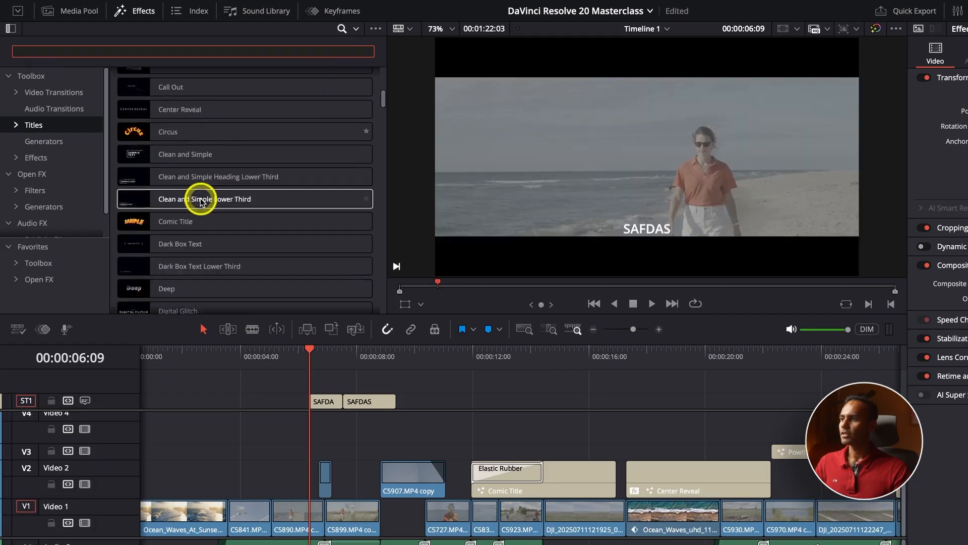
{"action": "scroll", "coordinate": [200, 204], "scroll_direction": "down", "scroll_amount": 12}
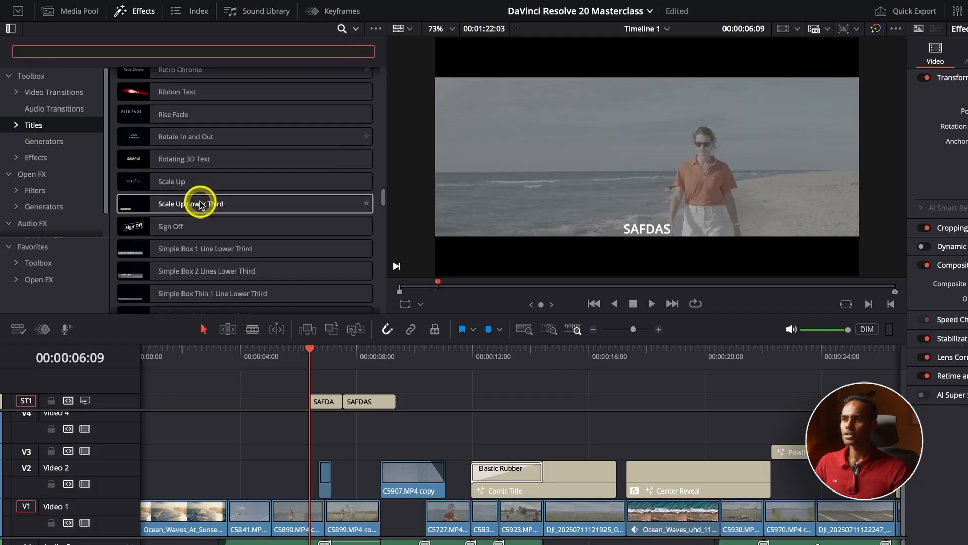
{"action": "scroll", "coordinate": [200, 203], "scroll_direction": "up", "scroll_amount": 4}
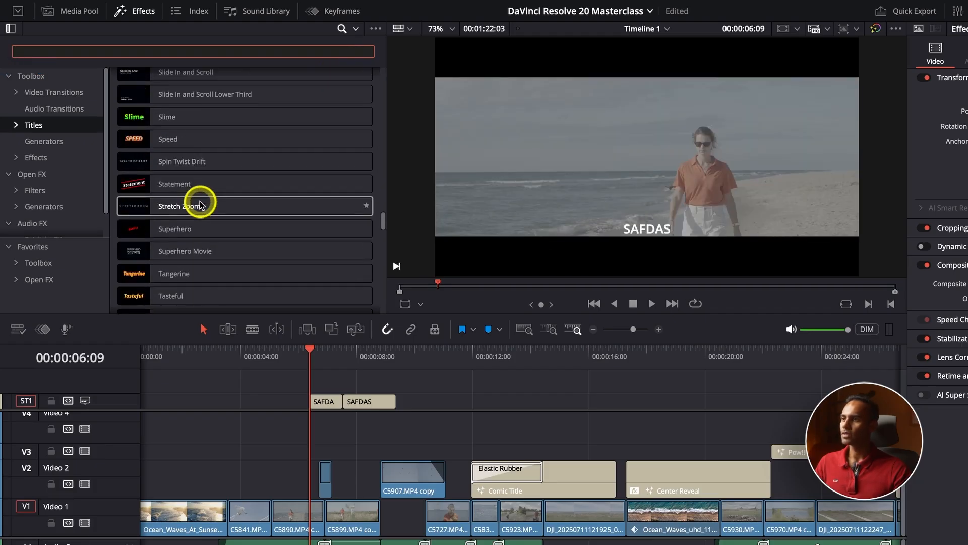
{"action": "scroll", "coordinate": [188, 249], "scroll_direction": "down", "scroll_amount": 15}
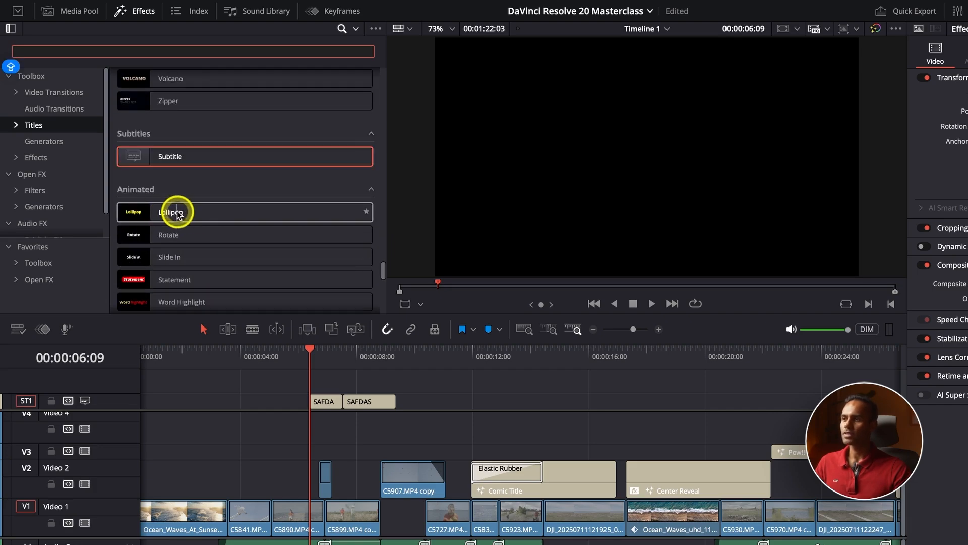
{"action": "scroll", "coordinate": [177, 202], "scroll_direction": "down", "scroll_amount": 2}
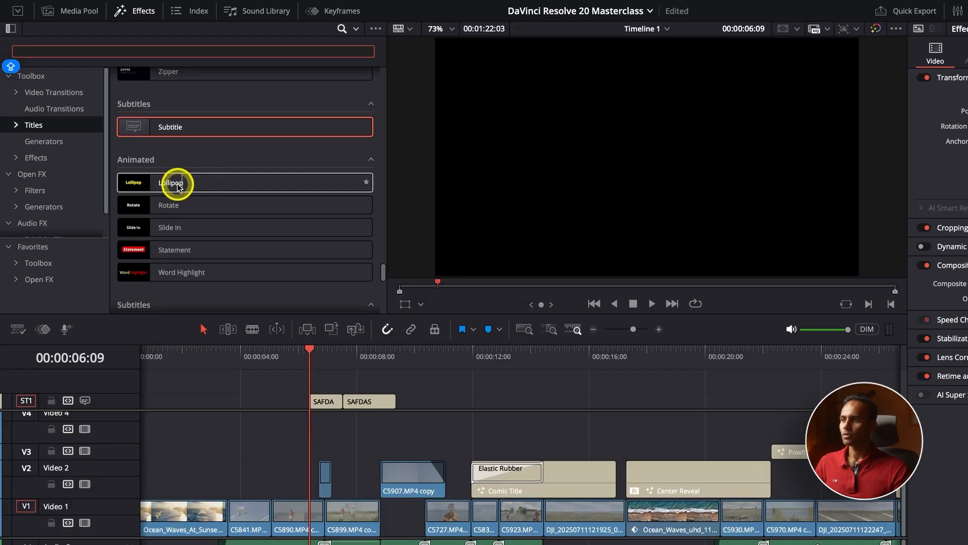
Step: Apply the animated Lollipop style to subtitle track ST1 and play it back
{"action": "left_click_drag", "start_coordinate": [173, 184], "coordinate": [123, 398]}
{"action": "key", "text": "space"}
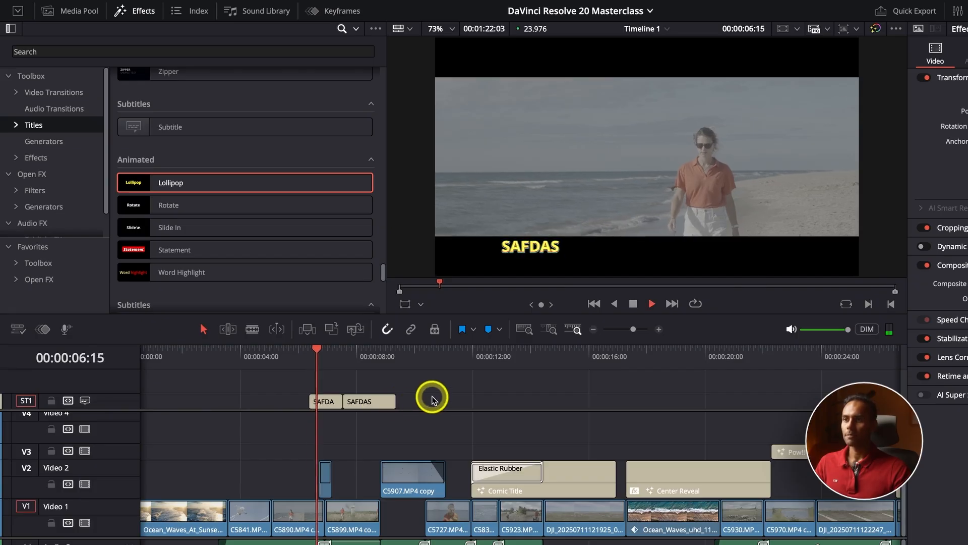
{"action": "key", "text": "space"}
Step: Examine the Lollipop track controls for both SAFDAS subtitles, highlighting the subtitle text of each
{"action": "left_click", "coordinate": [372, 402]}
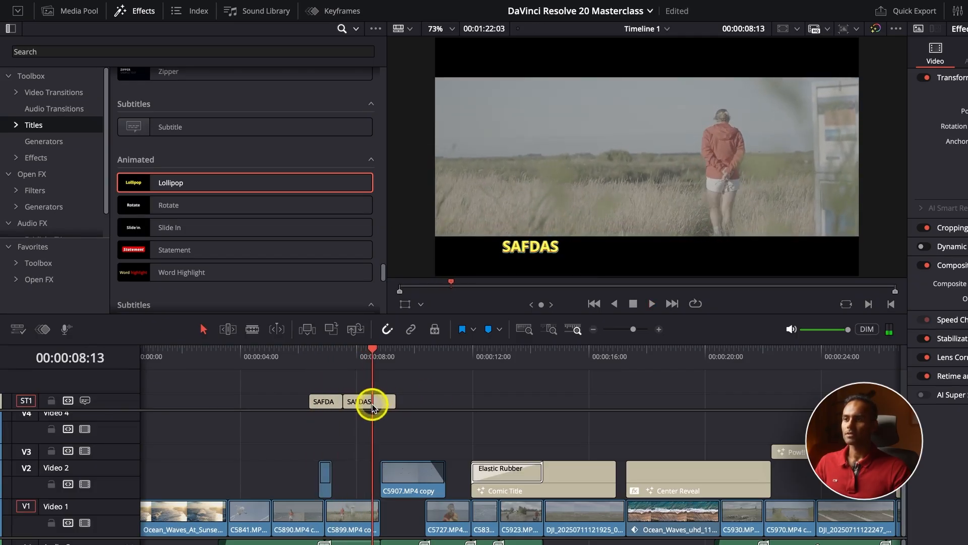
{"action": "double_click", "coordinate": [854, 143]}
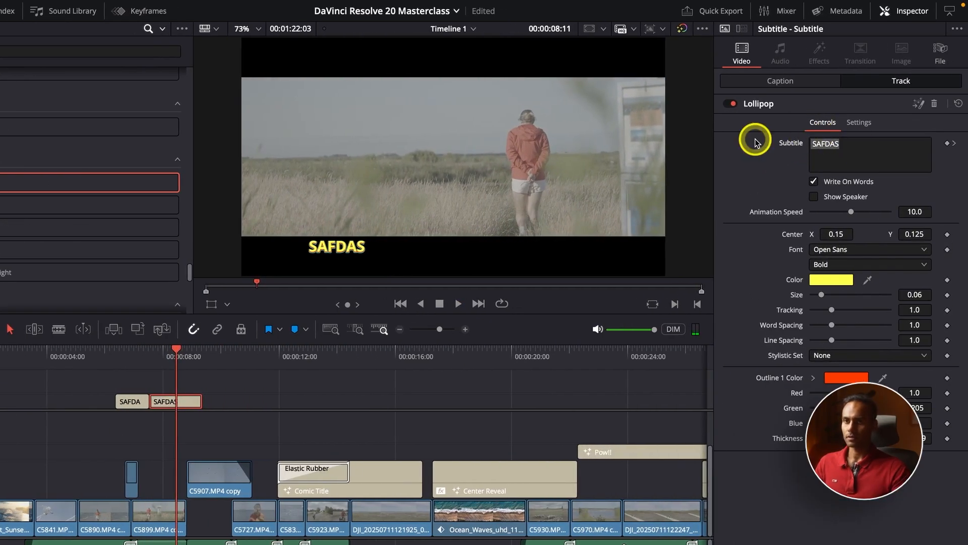
{"action": "key", "text": "ctrl+equal"}
{"action": "key", "text": "d"}
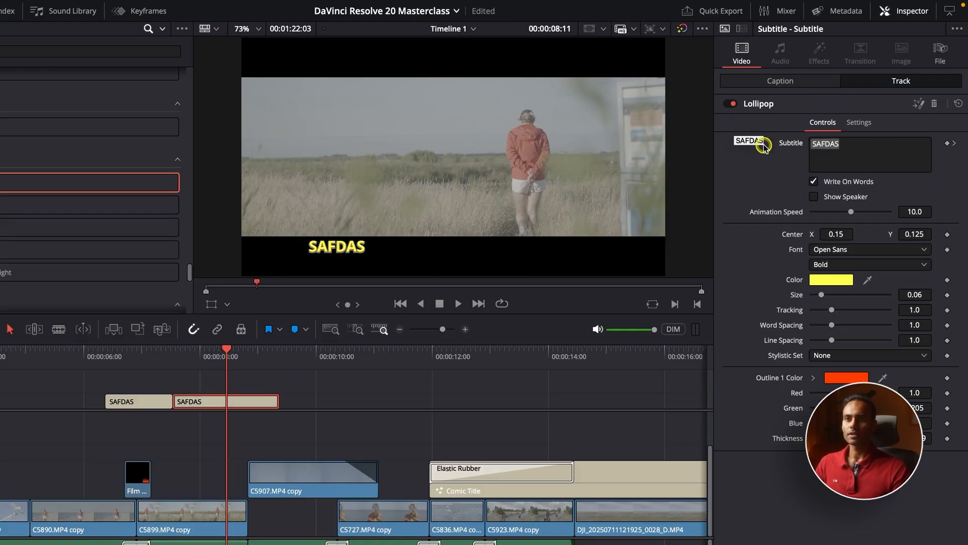
{"action": "left_click_drag", "start_coordinate": [764, 147], "coordinate": [779, 149]}
{"action": "left_click_drag", "start_coordinate": [857, 143], "coordinate": [802, 143]}
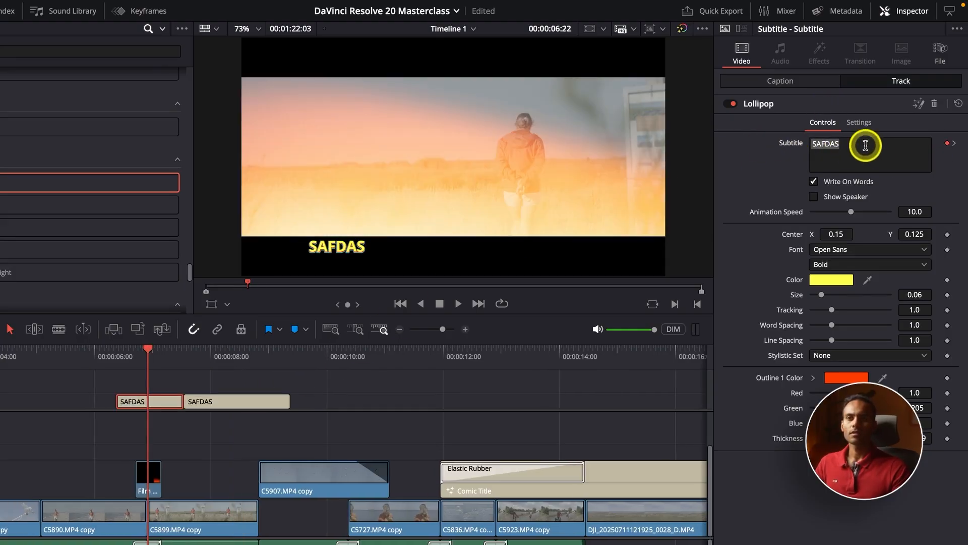
Step: Play back both Lollipop-styled subtitles from 00:00:06:09 to check their animation
{"action": "left_click", "coordinate": [115, 356]}
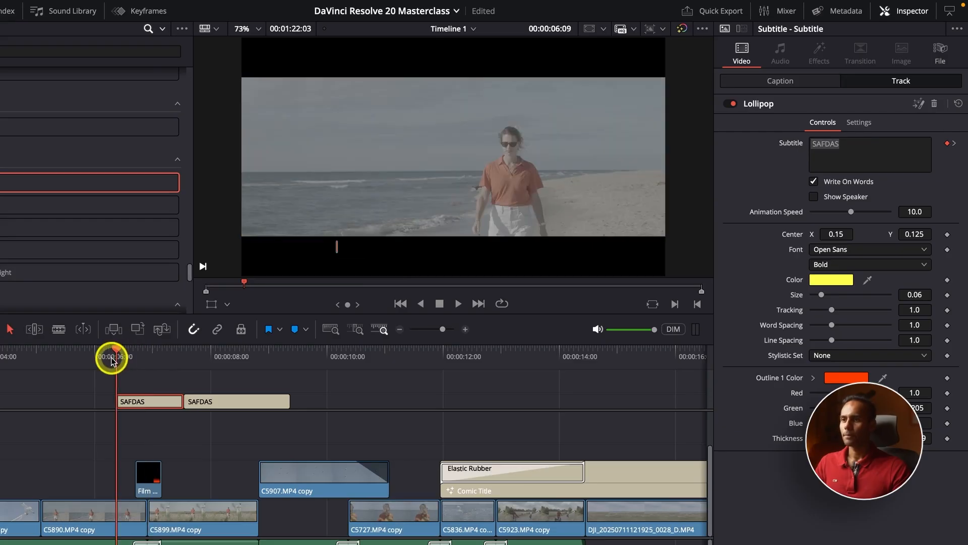
{"action": "key", "text": "space"}
{"action": "key", "text": "space"}
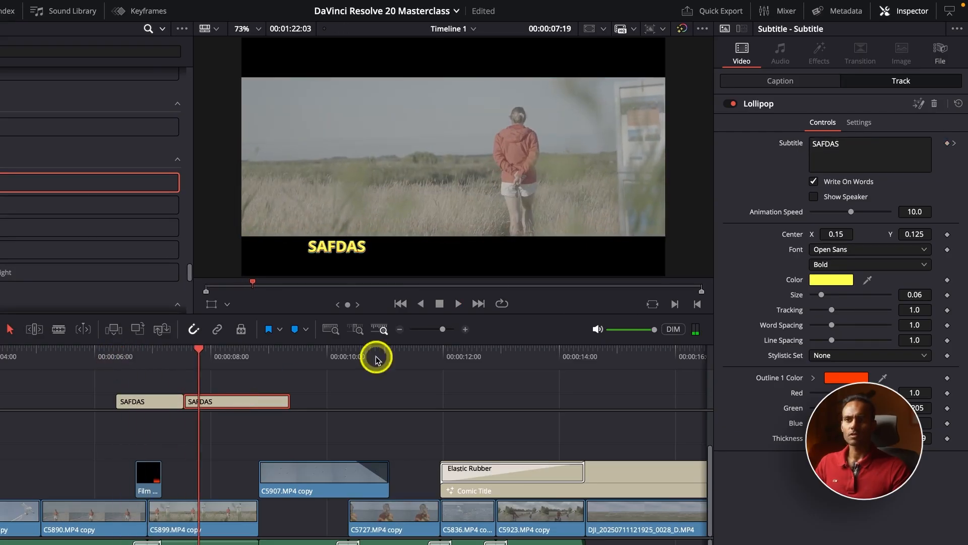
{"action": "left_click", "coordinate": [135, 359]}
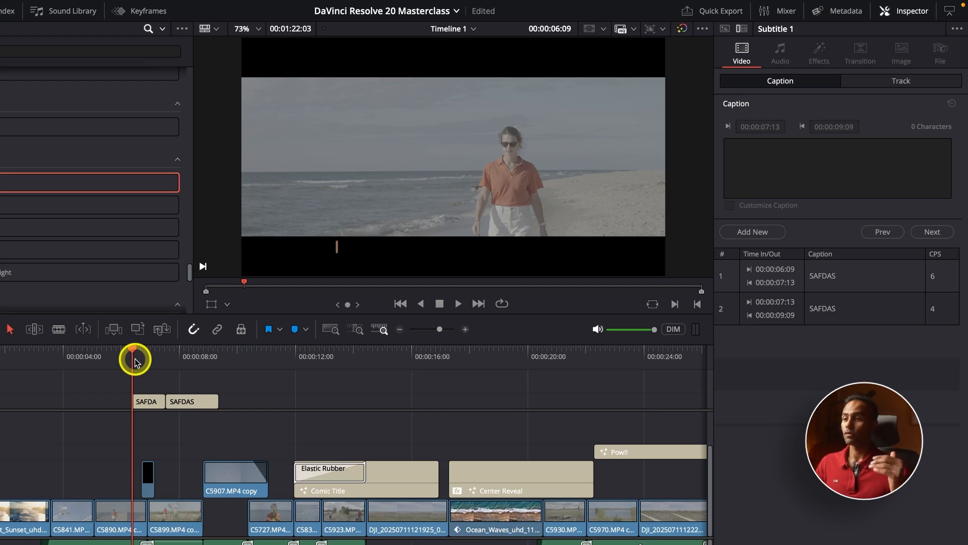
{"action": "key", "text": "space"}
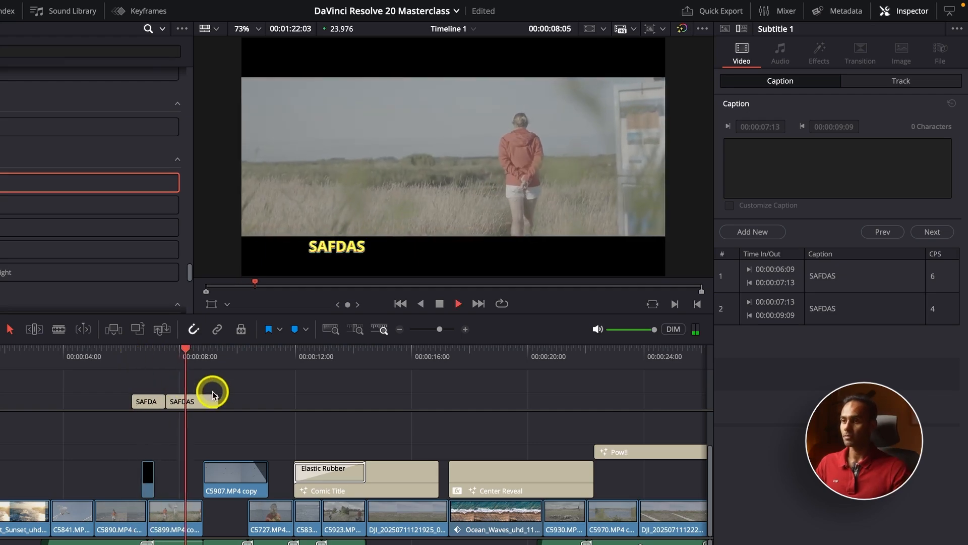
{"action": "key", "text": "space"}
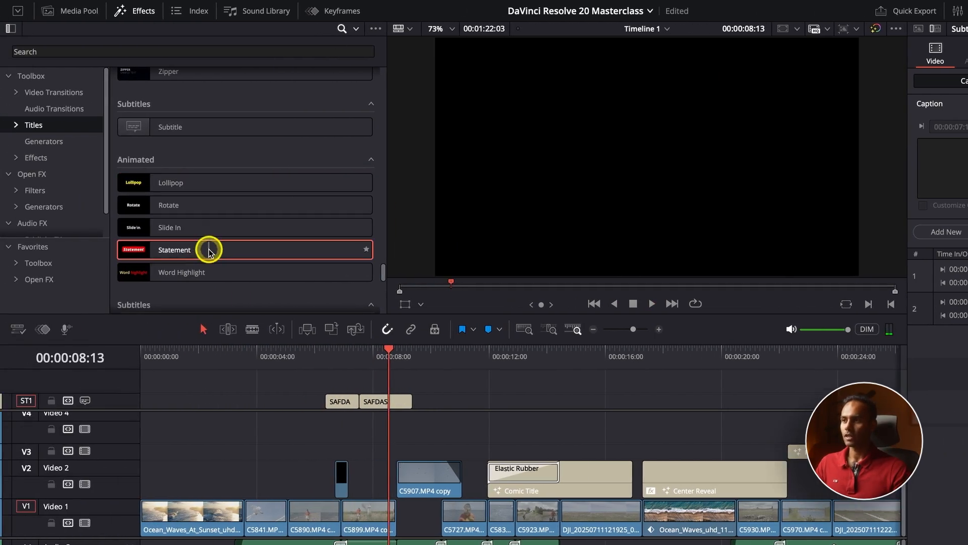
Step: Apply the animated Statement style to subtitle track ST1 and play the subtitles back from their start
{"action": "left_click_drag", "start_coordinate": [208, 252], "coordinate": [259, 402]}
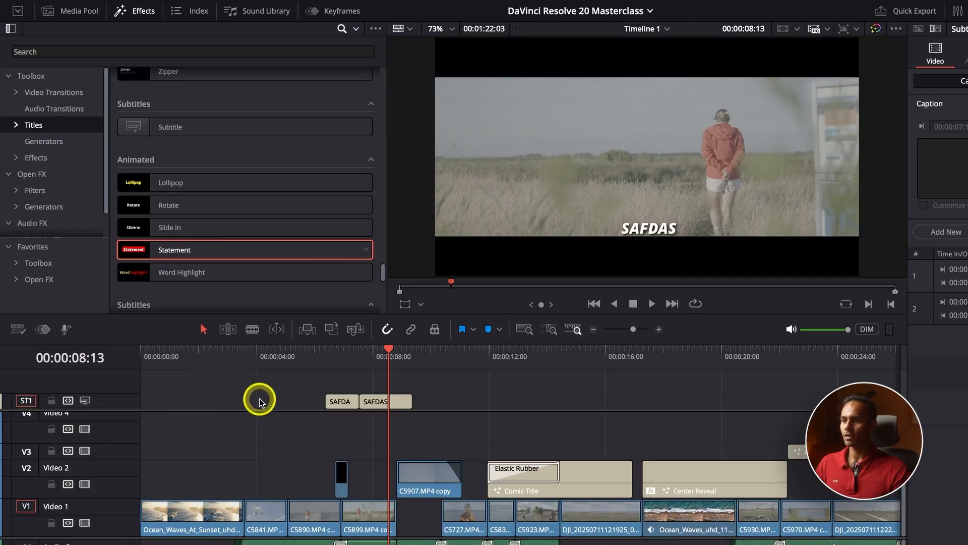
{"action": "left_click", "coordinate": [326, 359]}
{"action": "key", "text": "space"}
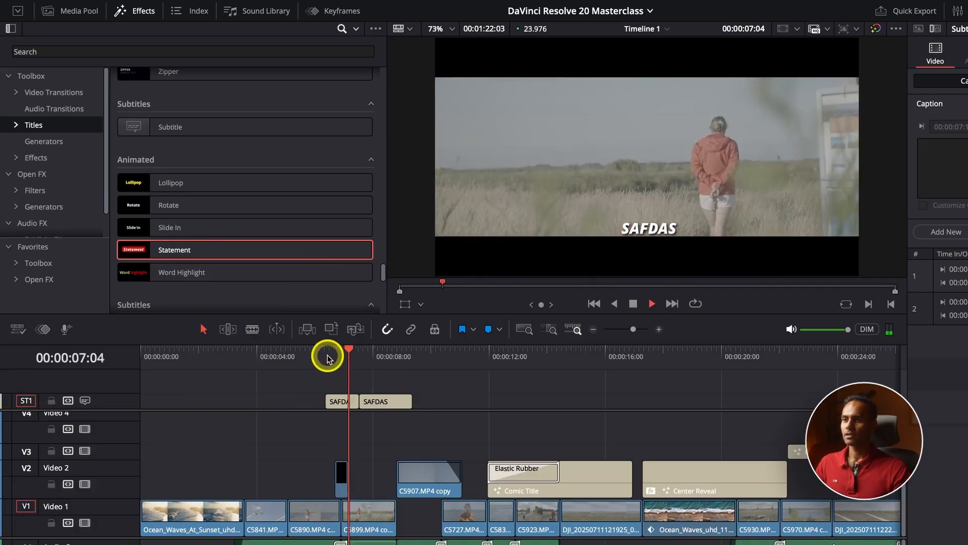
{"action": "key", "text": "space"}
Step: Delete both SAFDAS subtitles from subtitle track ST1
{"action": "key", "text": "ctrl+minus"}
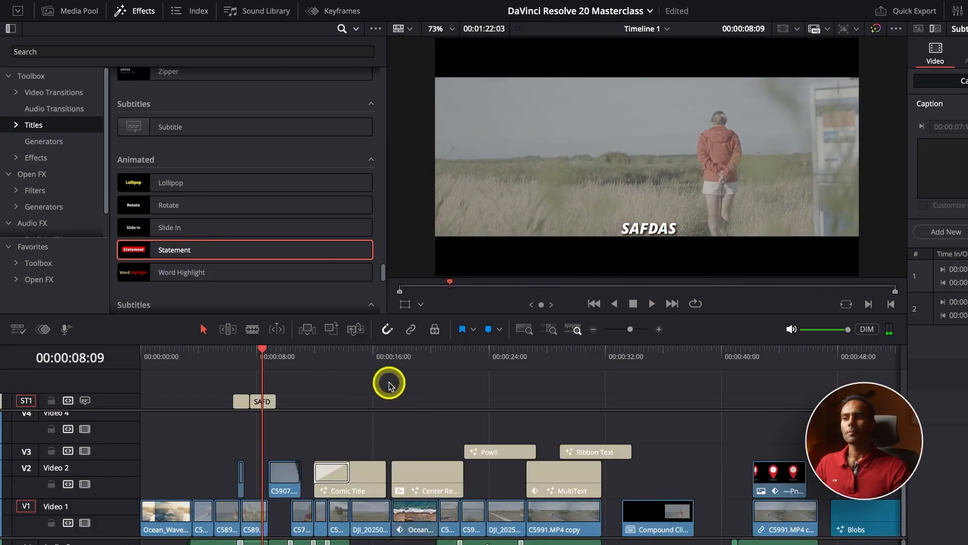
{"action": "key", "text": "Delete"}
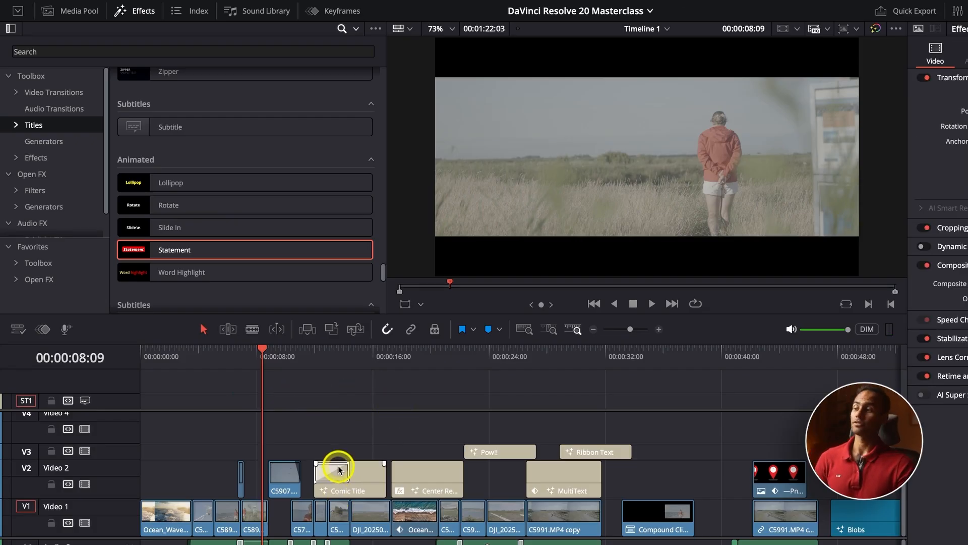
{"action": "key", "text": "super+minus"}
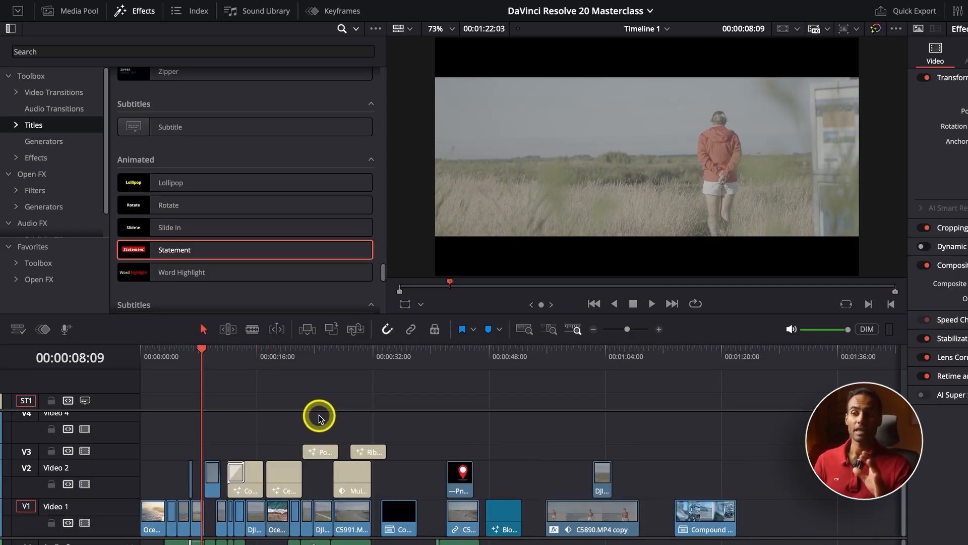